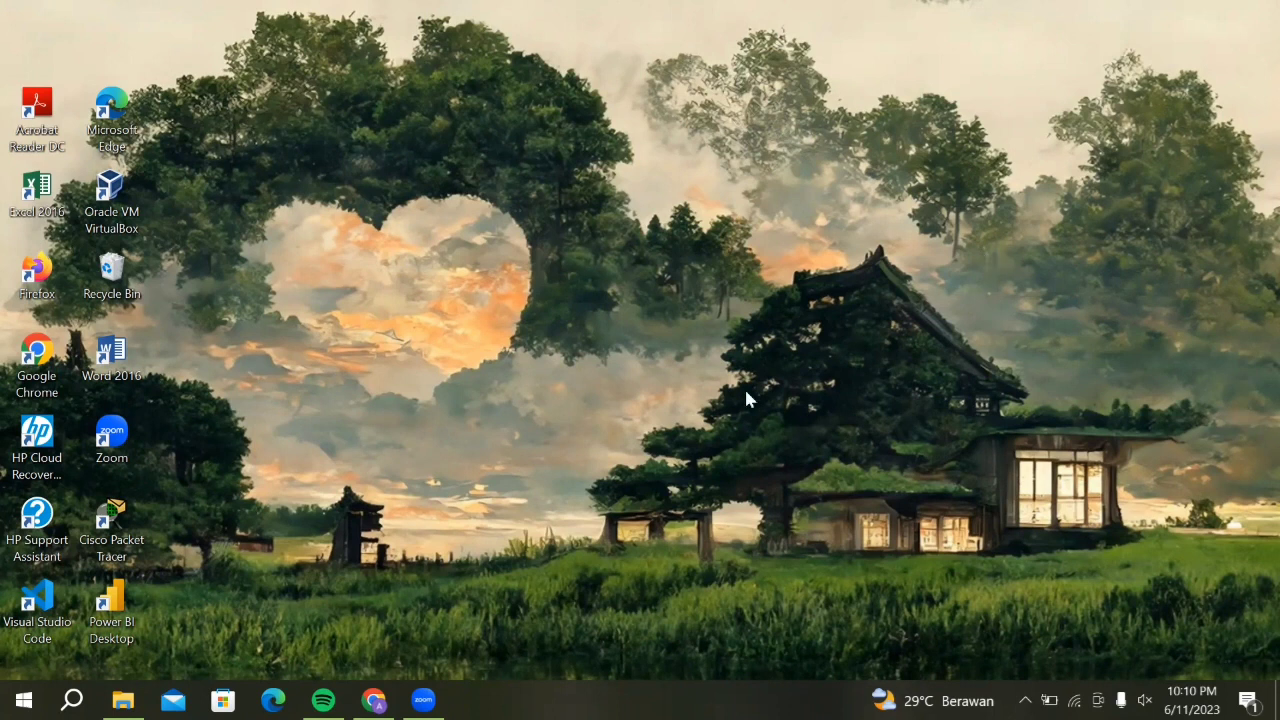
Step: Start Power BI Desktop and load Persentase Stunting, Wasting dan Underweight Prov NTB 2021.csv as a text/CSV source
click(113, 598)
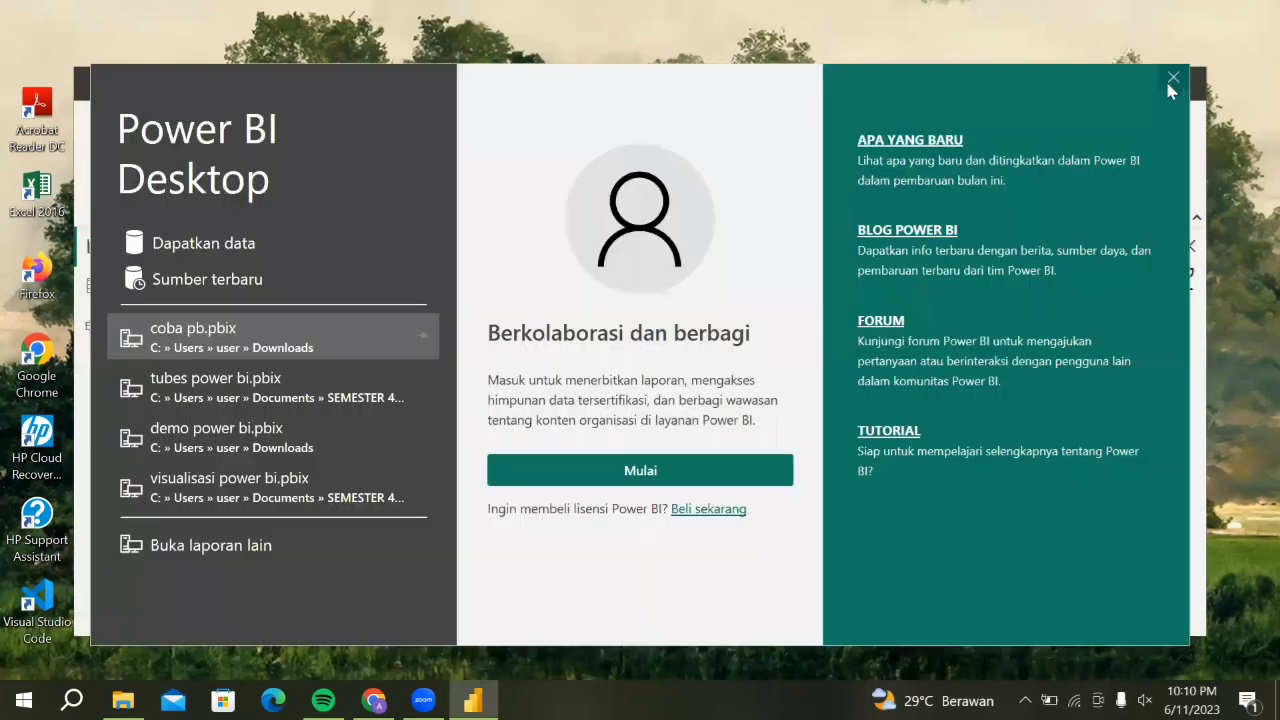
click(1172, 79)
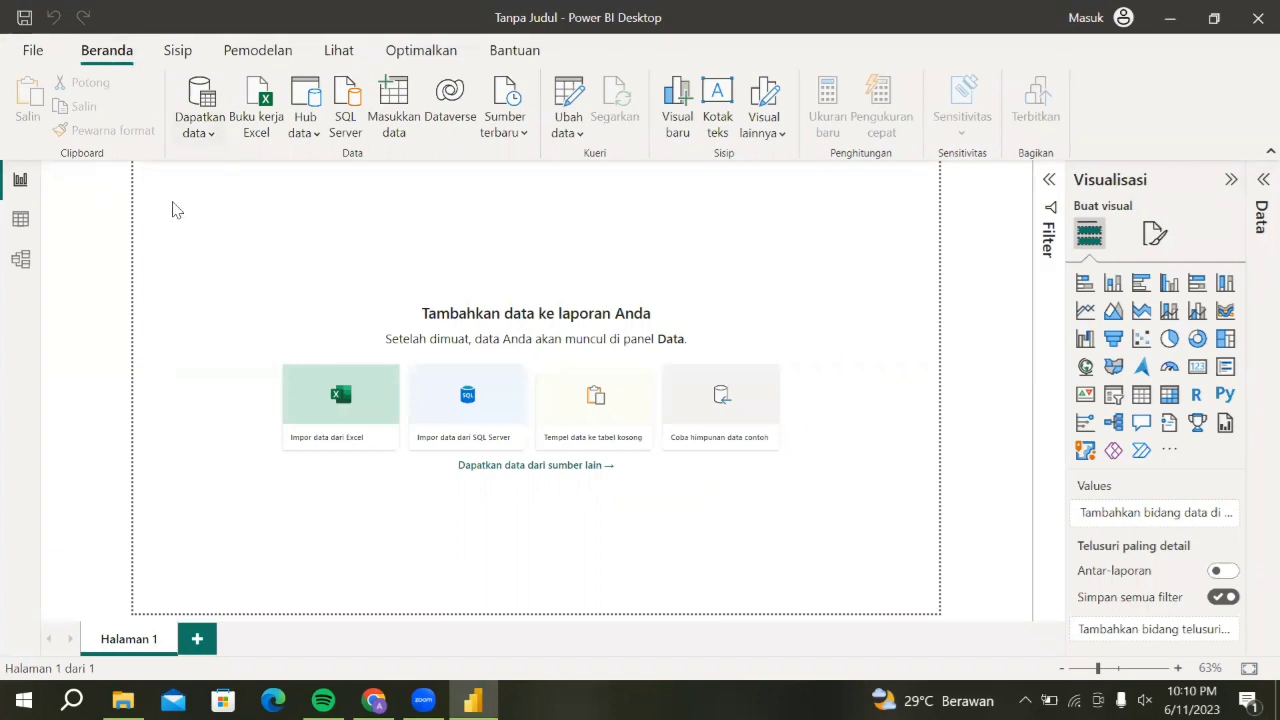
click(212, 134)
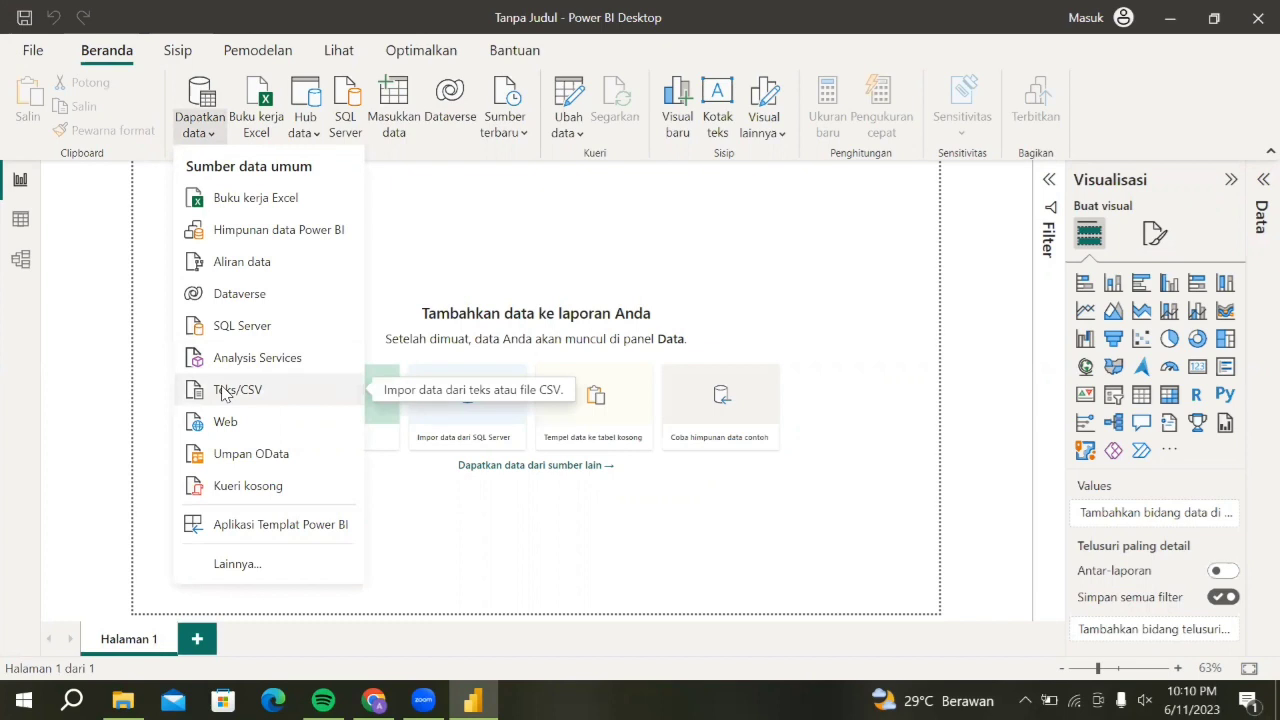
click(224, 391)
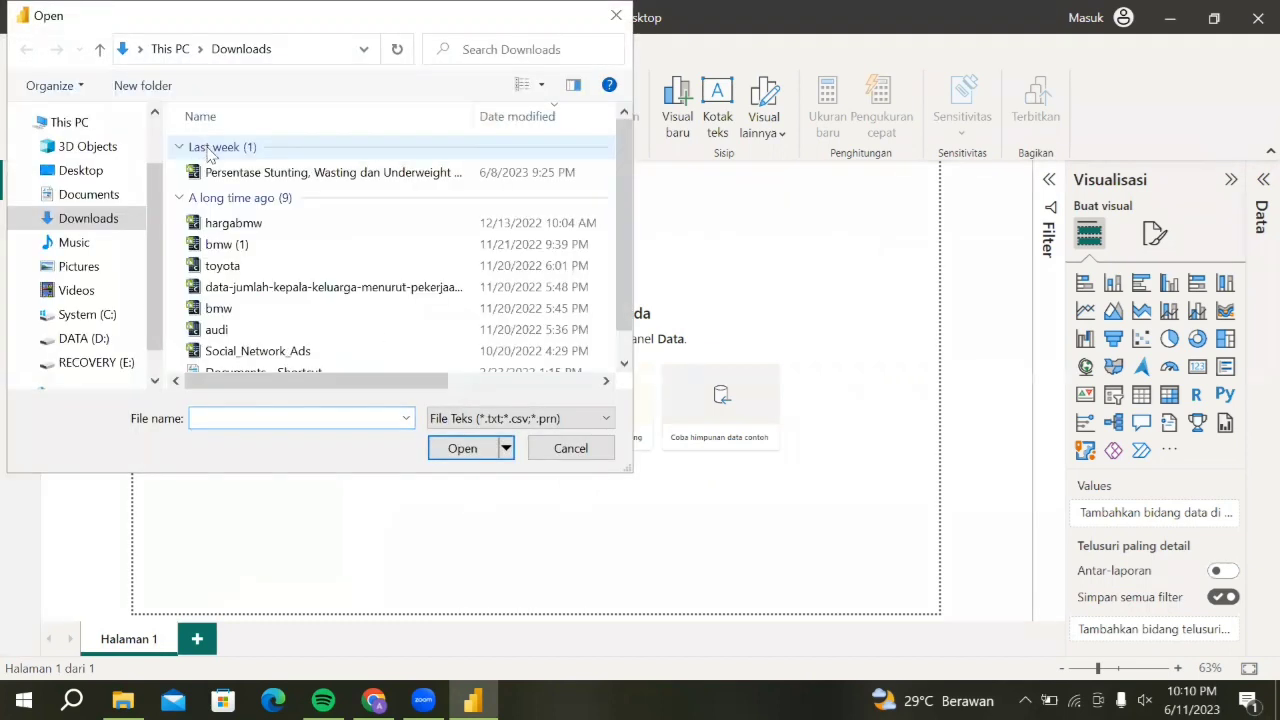
click(226, 174)
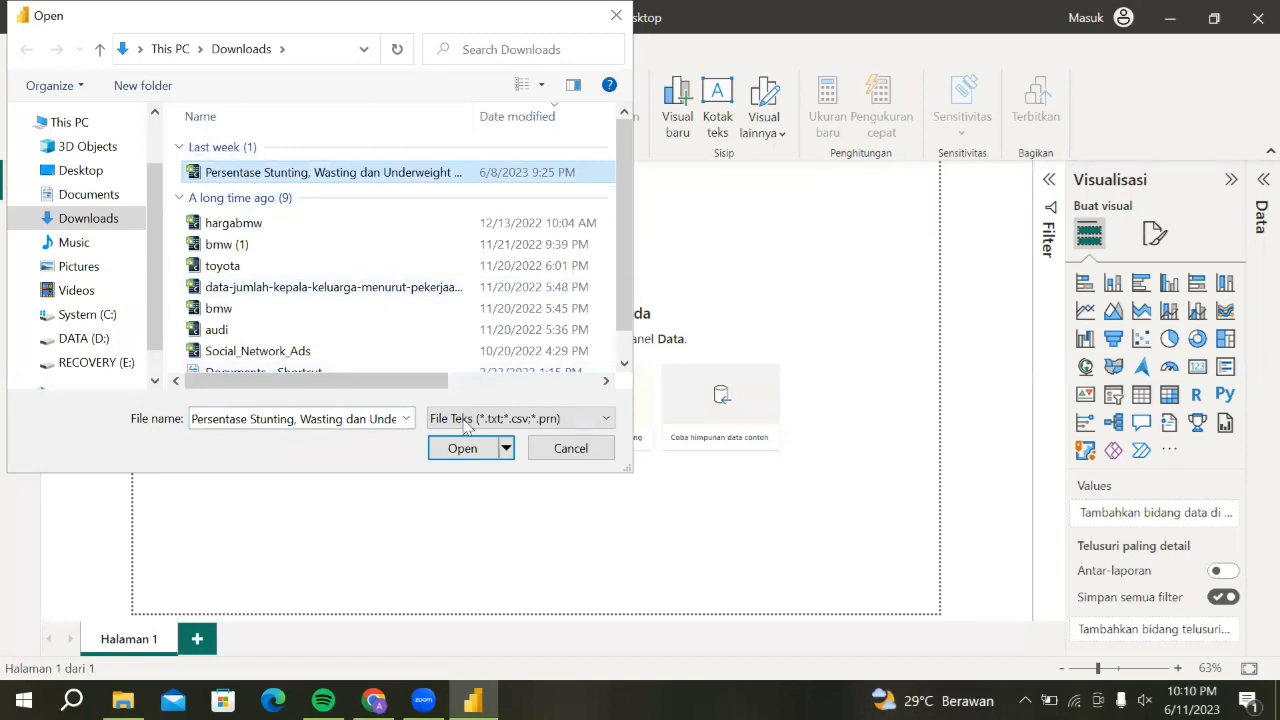
click(463, 449)
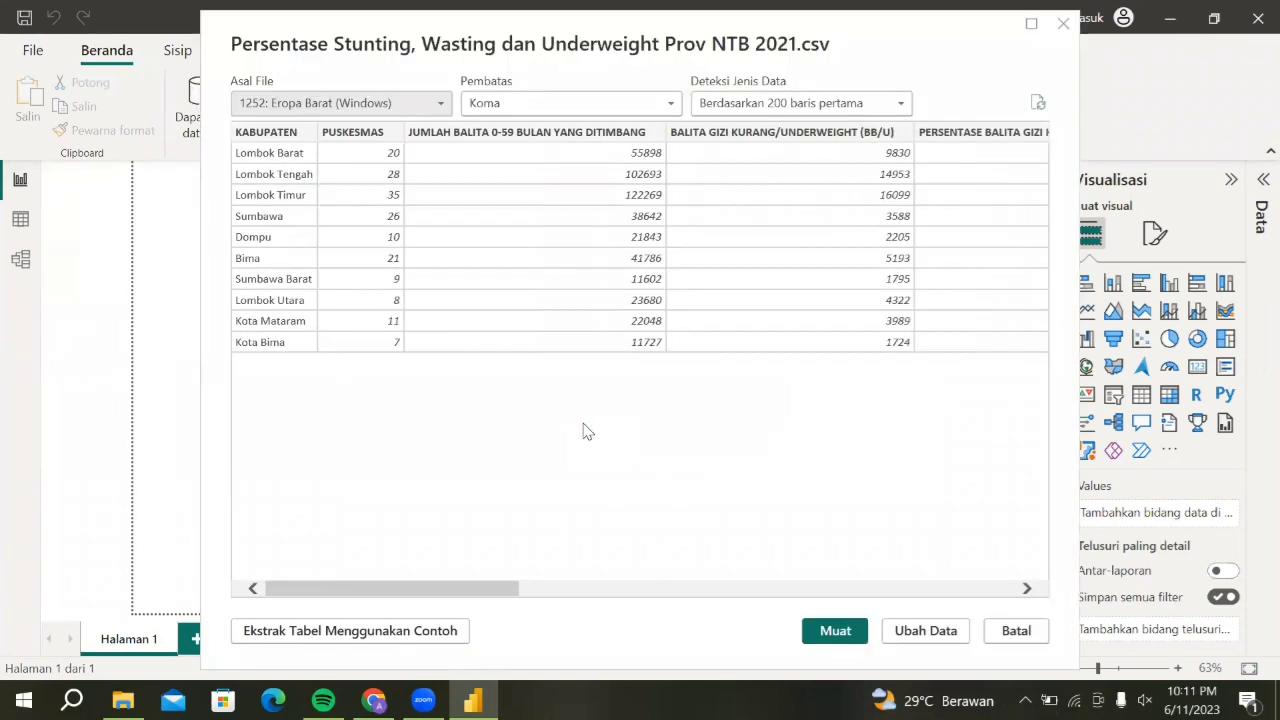
click(838, 631)
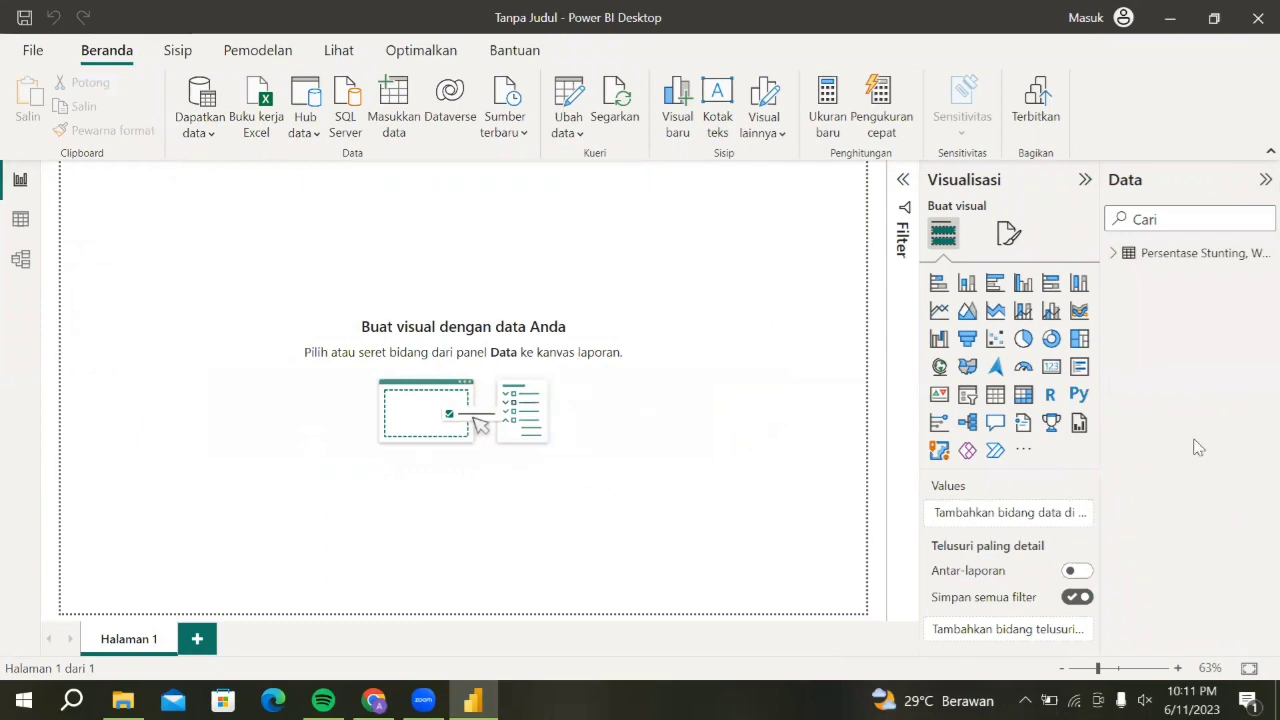
Step: Expand the loaded table's fields, then examine its columns and data quality in the Power Query editor and close it
click(1120, 258)
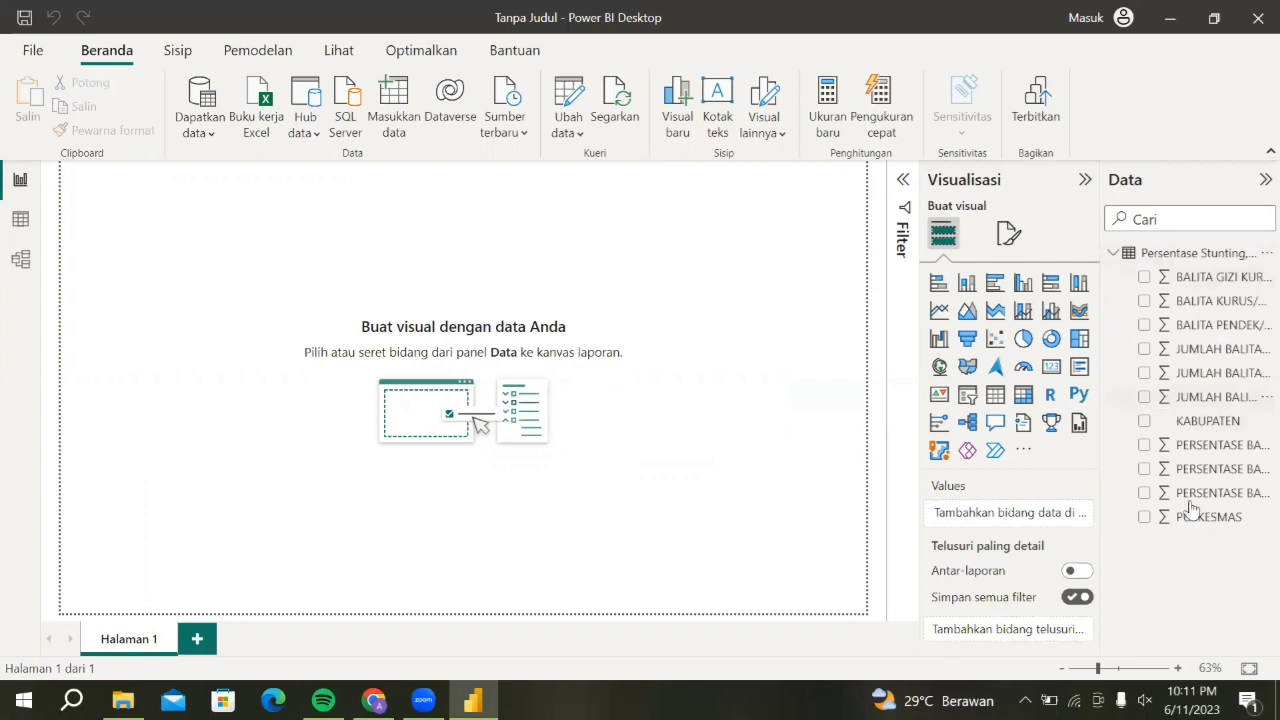
click(1256, 262)
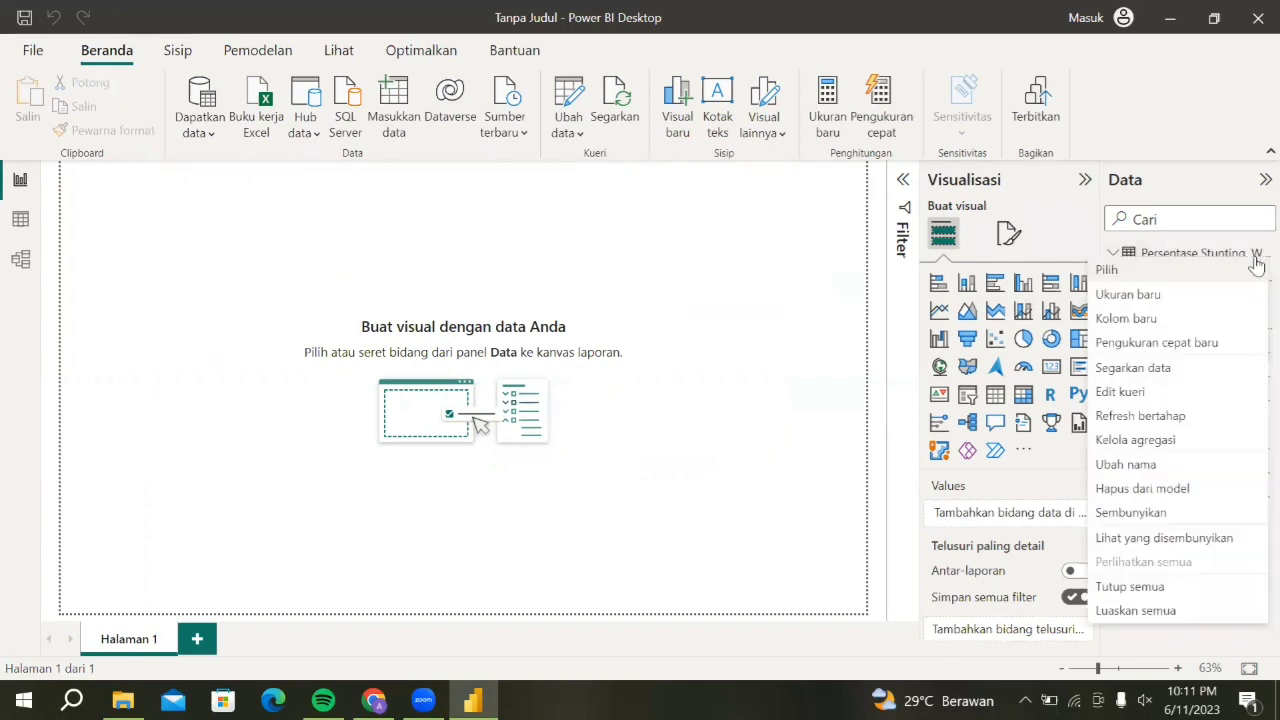
click(1159, 401)
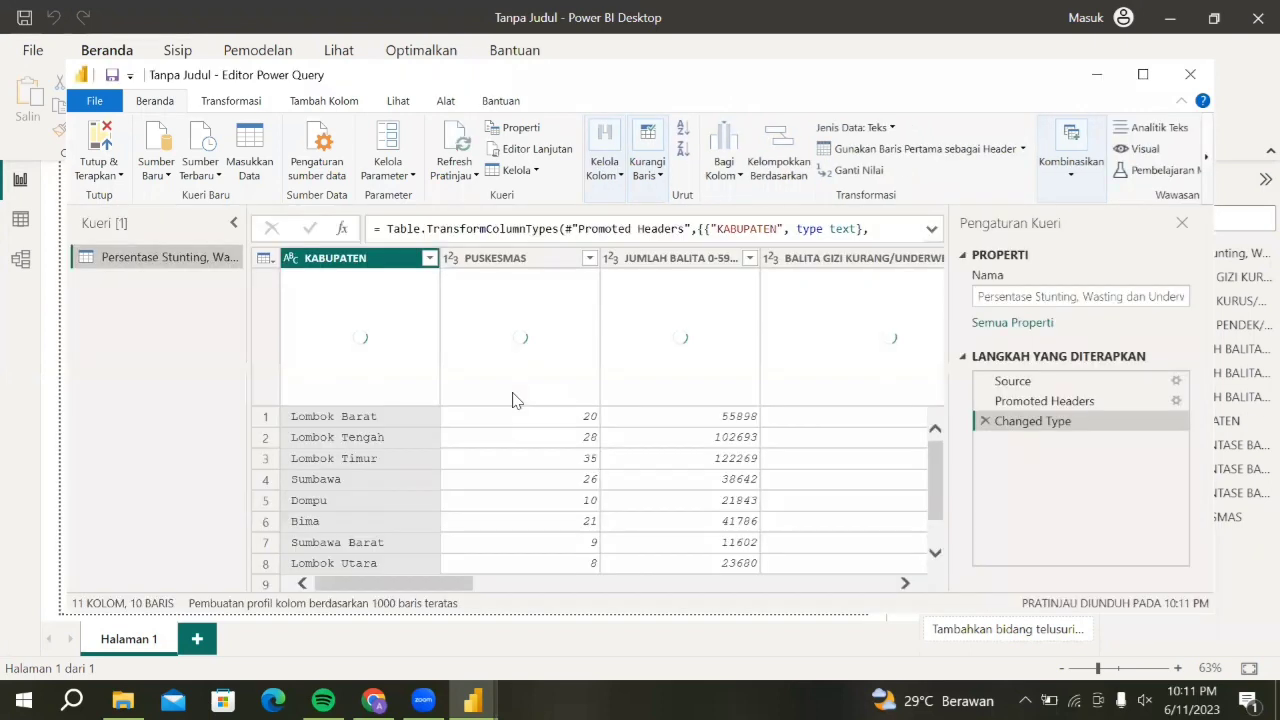
mouse_move(516, 399)
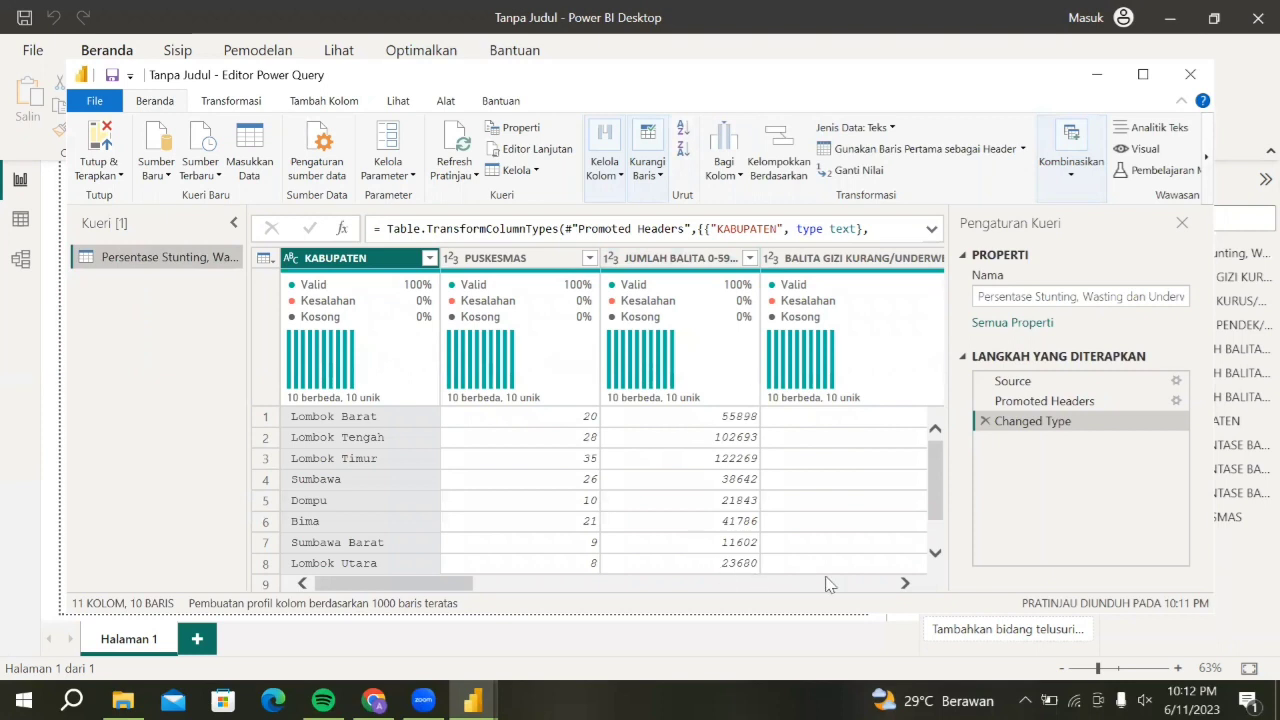
scroll(903, 586, right, 5)
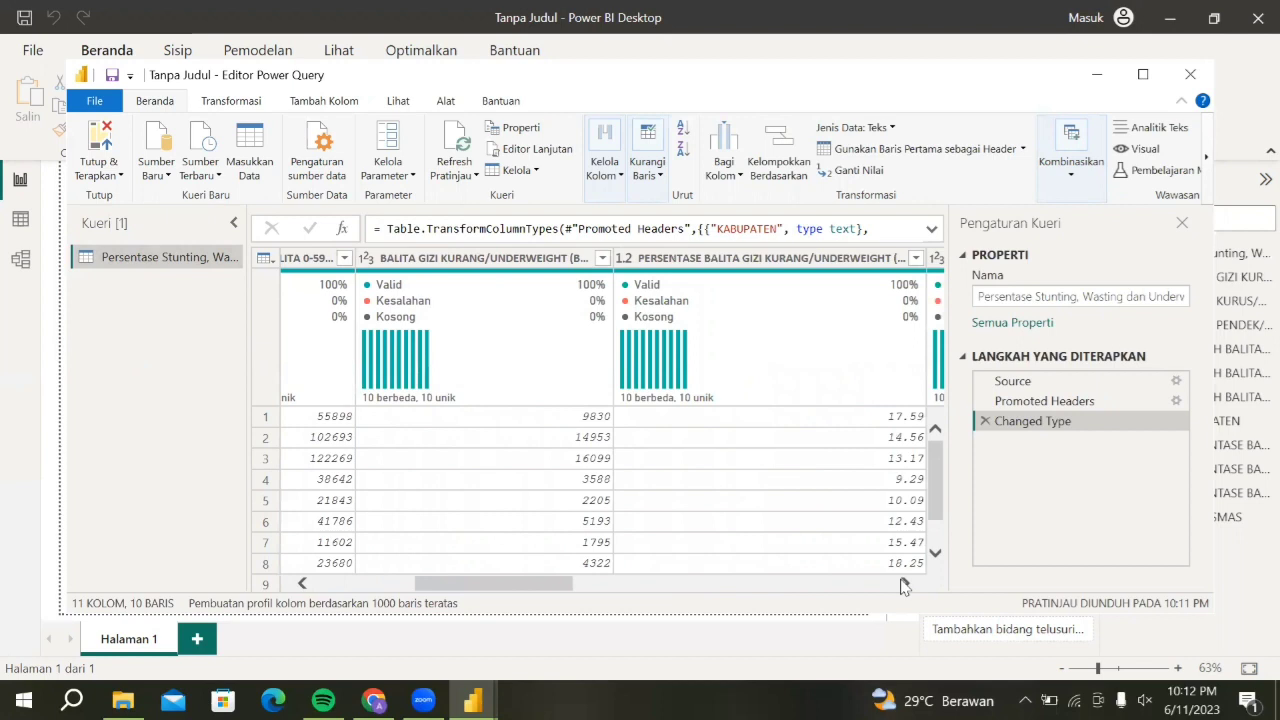
scroll(903, 586, right, 2)
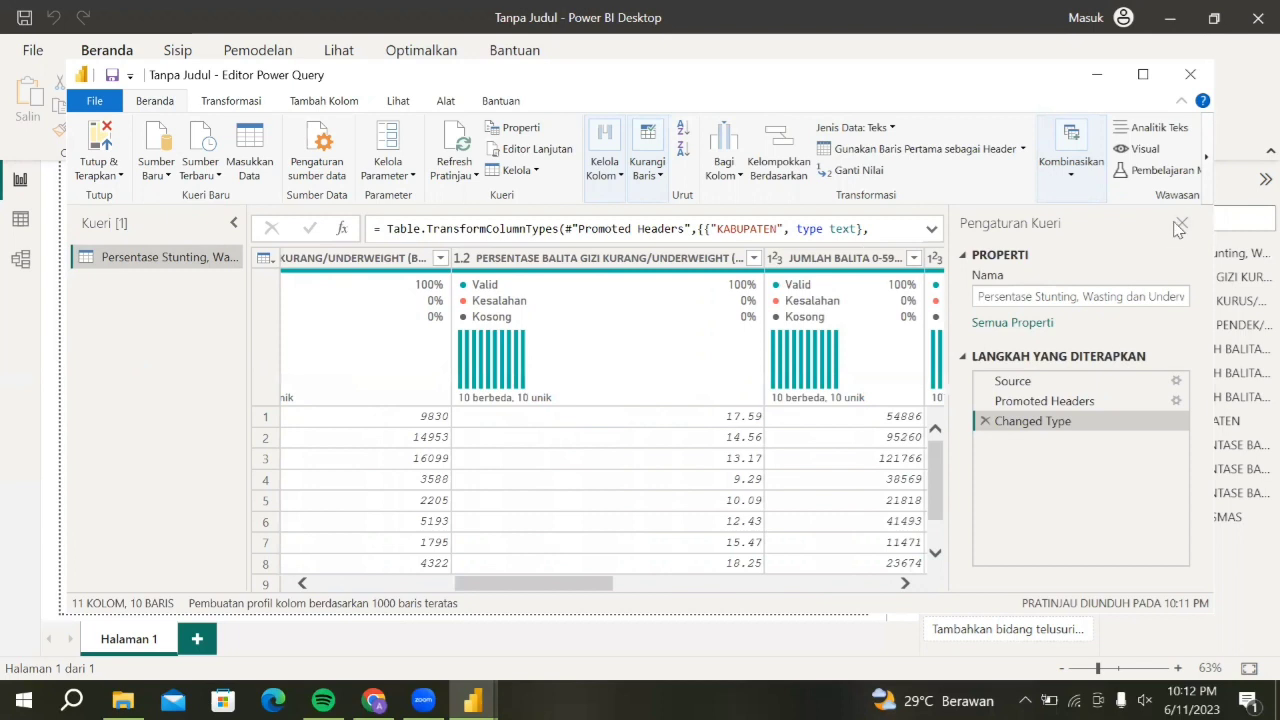
click(1186, 80)
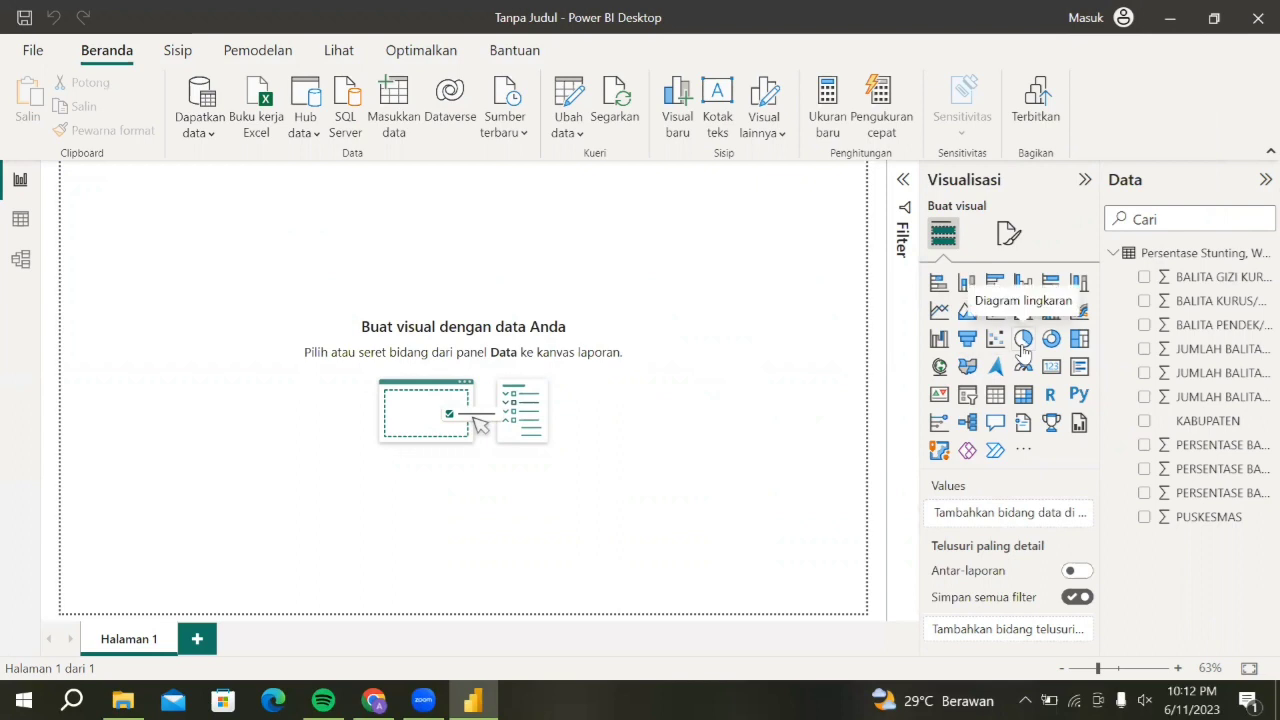
Step: Add a small pie chart at the page's lower-left corner with KABUPATEN as legend and BALITA GIZI KURANG/UNDERWEIGHT (BB/U) as values
click(1022, 340)
drag(127, 260, 142, 385)
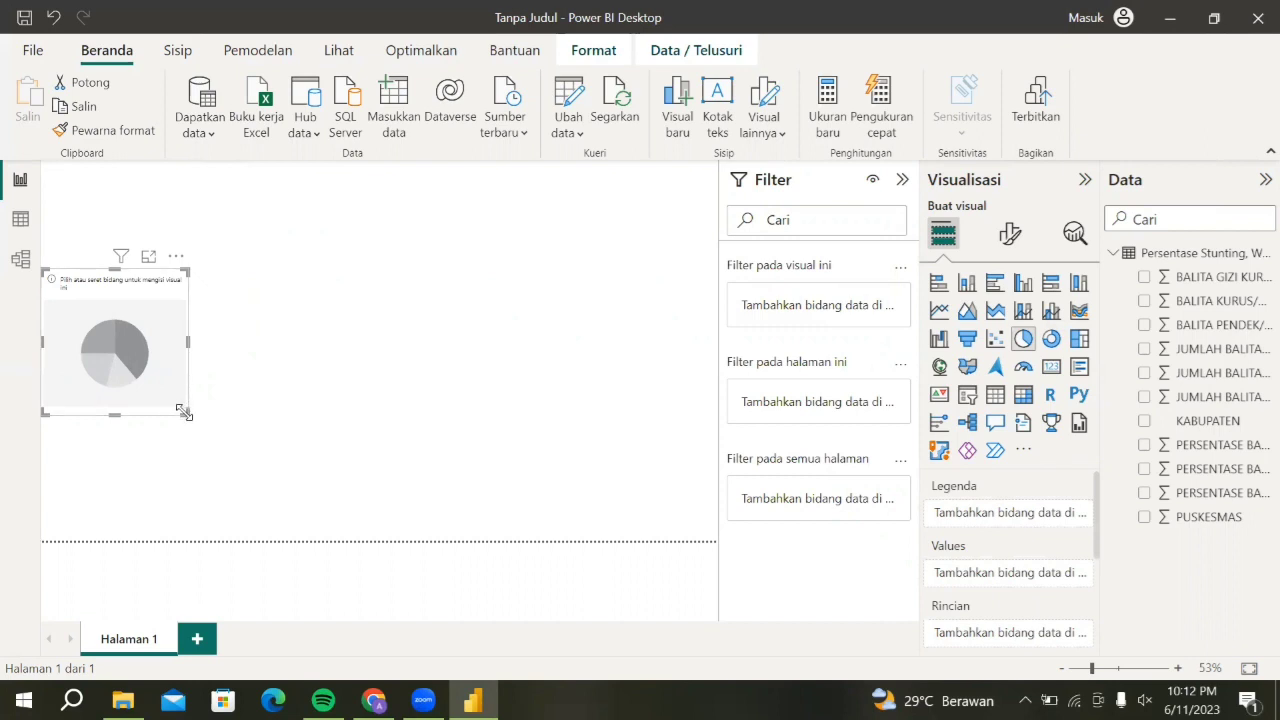
drag(158, 368, 148, 471)
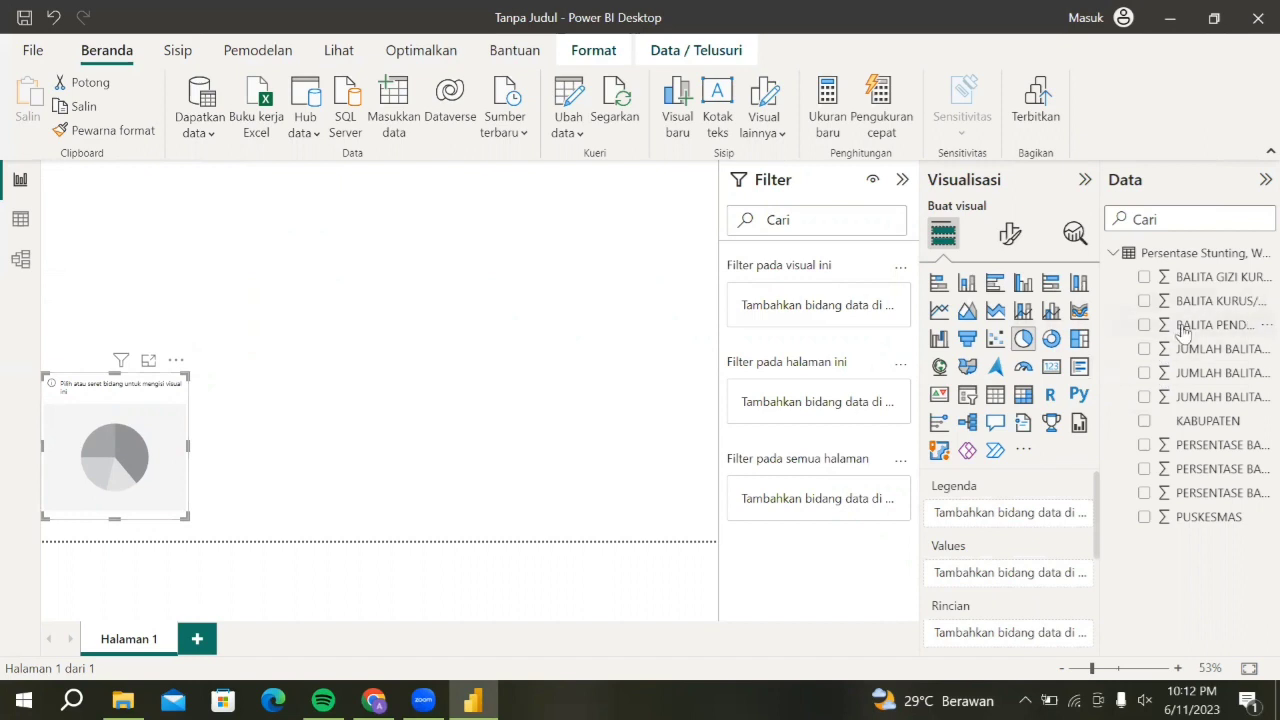
drag(1198, 432, 1040, 513)
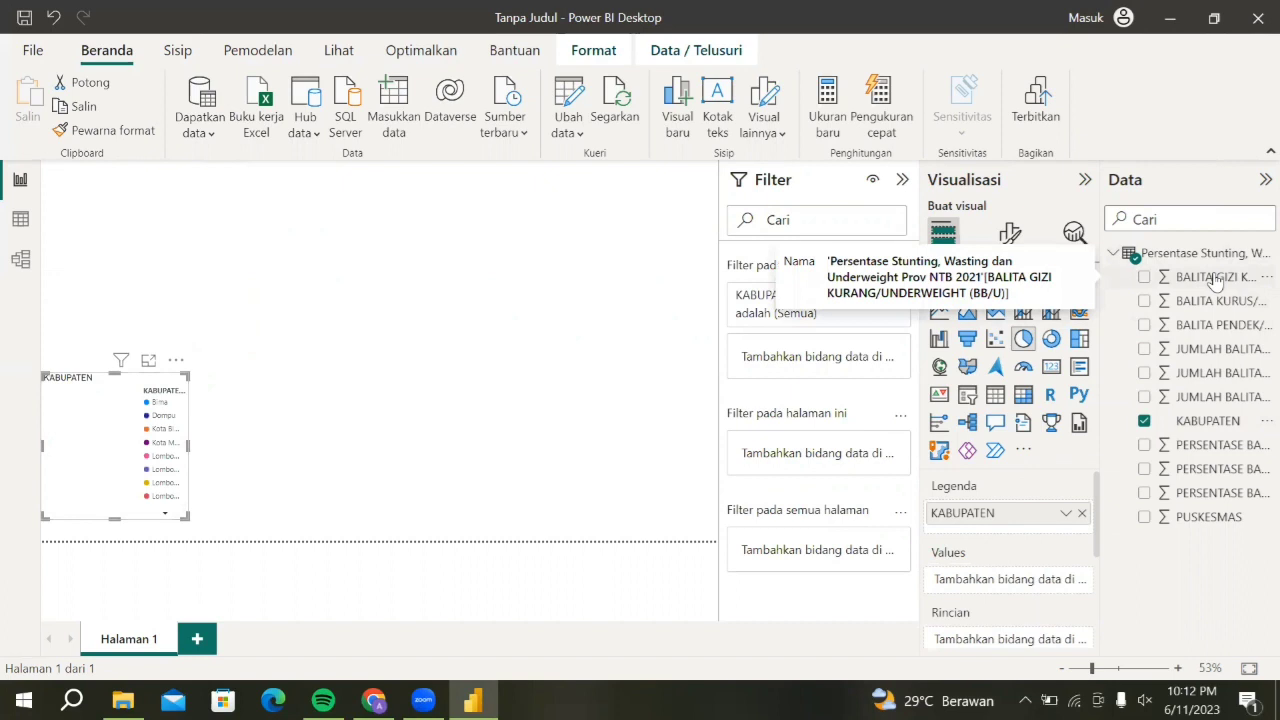
drag(1214, 279, 1040, 578)
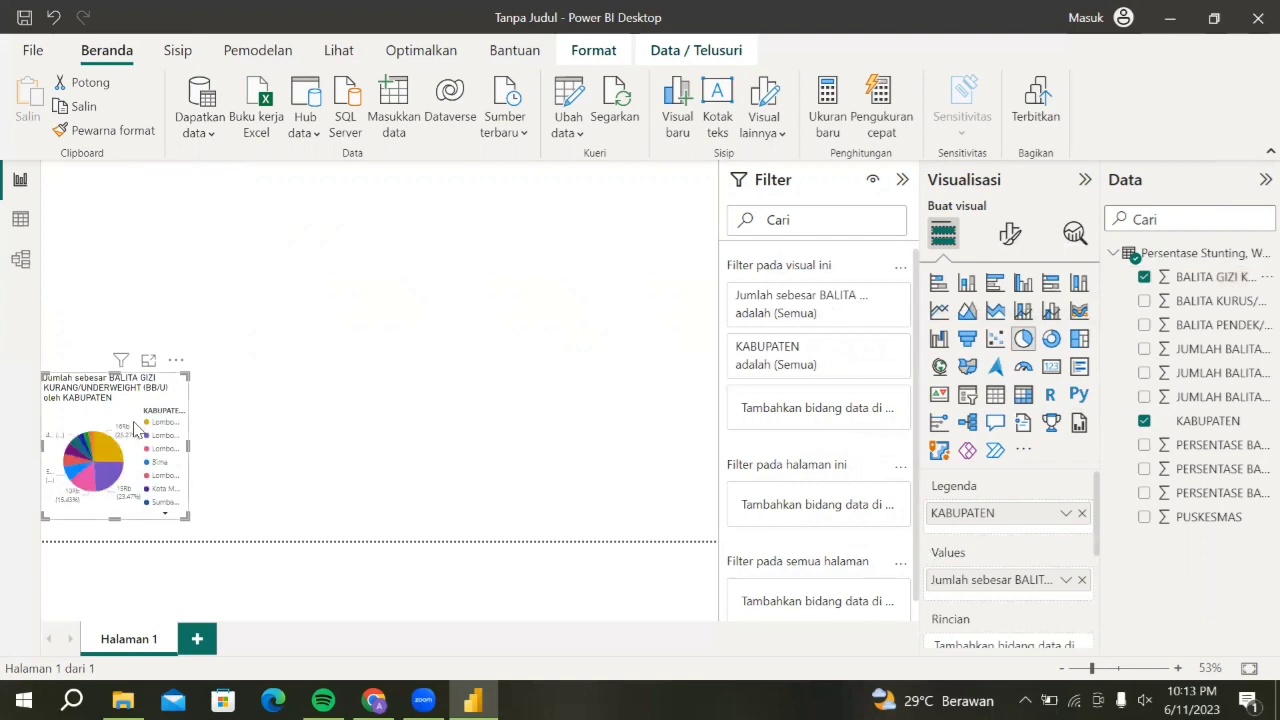
Step: Shift the underweight pie chart slightly inward from the page edge and enlarge it
drag(135, 422, 166, 420)
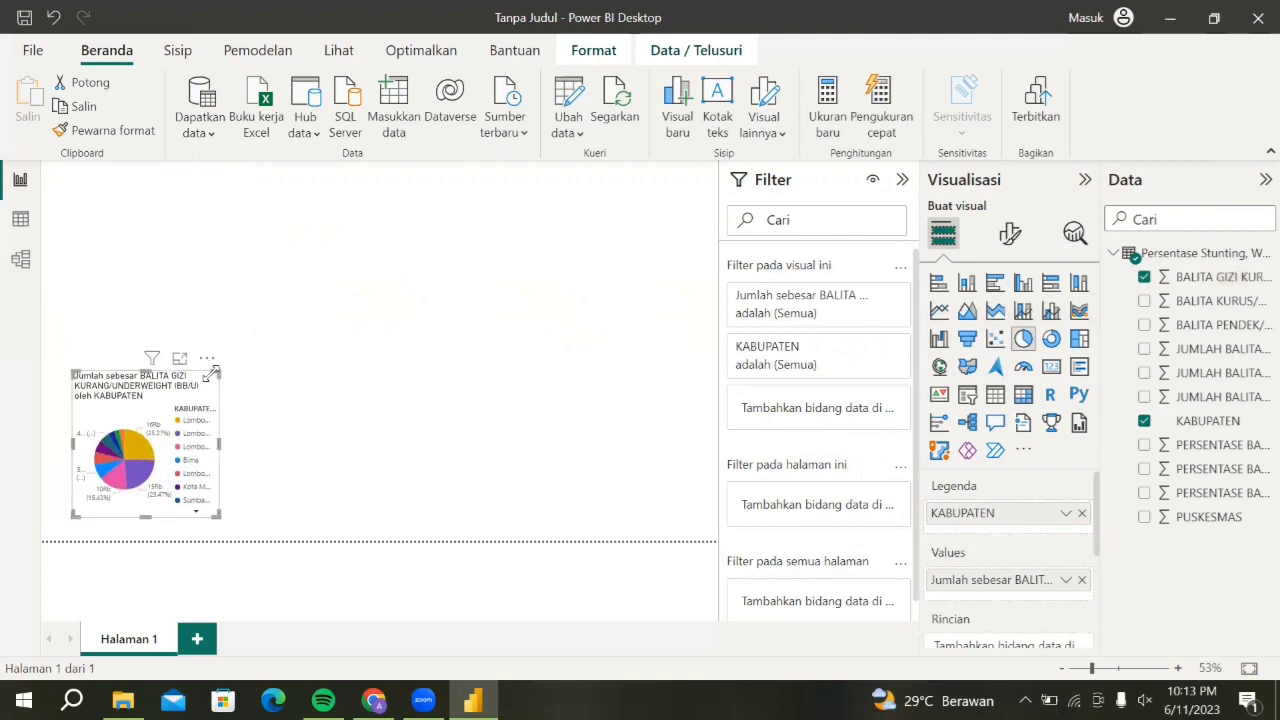
drag(217, 370, 247, 352)
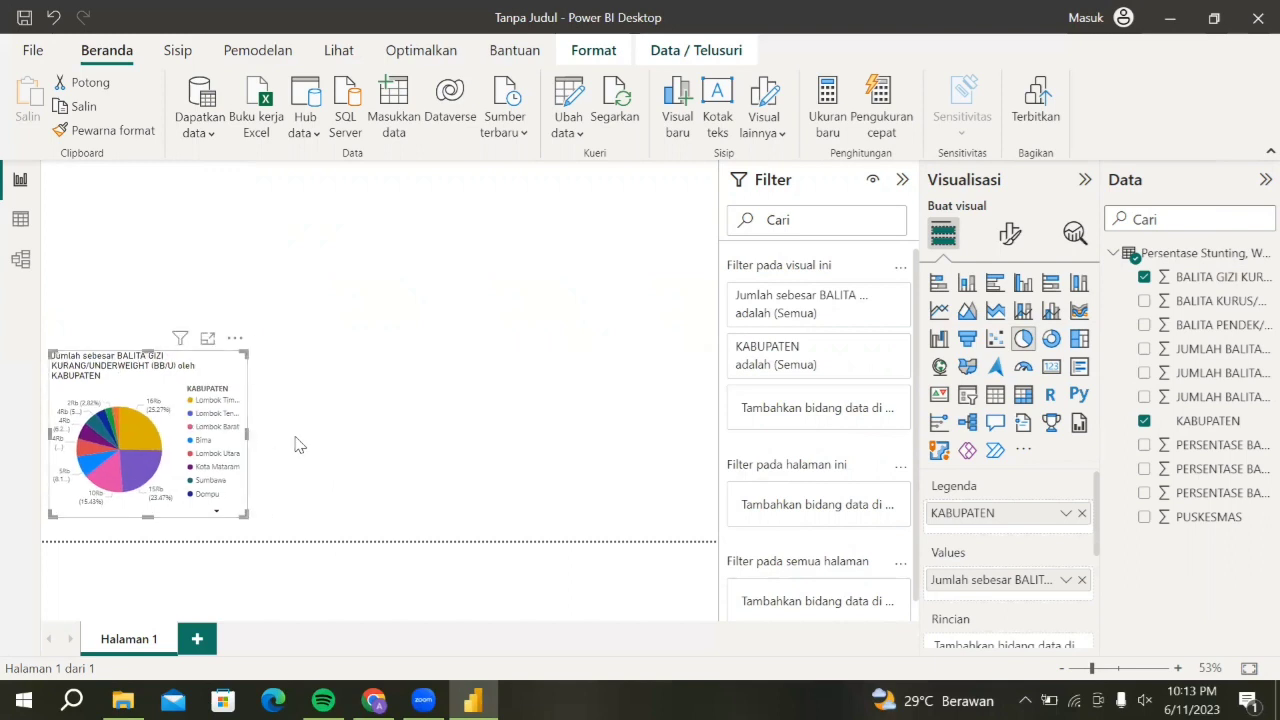
click(650, 465)
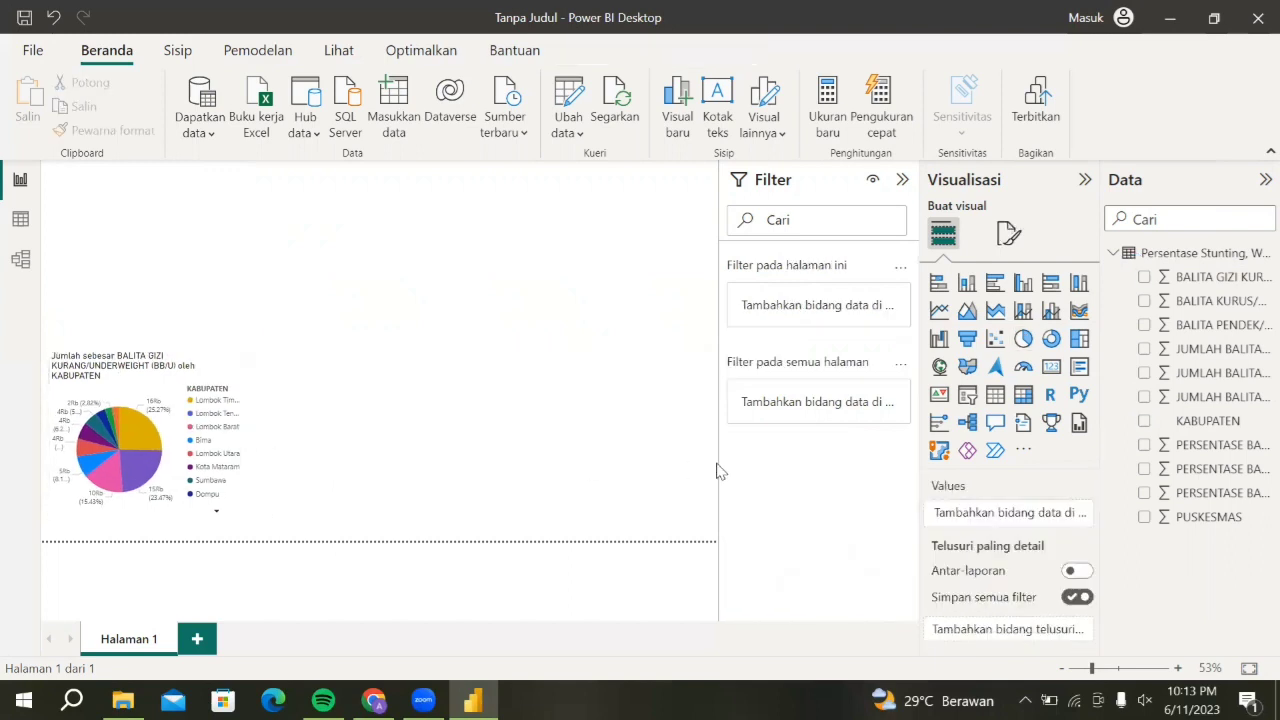
Step: Add a second pie chart beside the first with KABUPATEN as legend and BALITA KURUS/WASTING (BB/TB) as values
click(1025, 343)
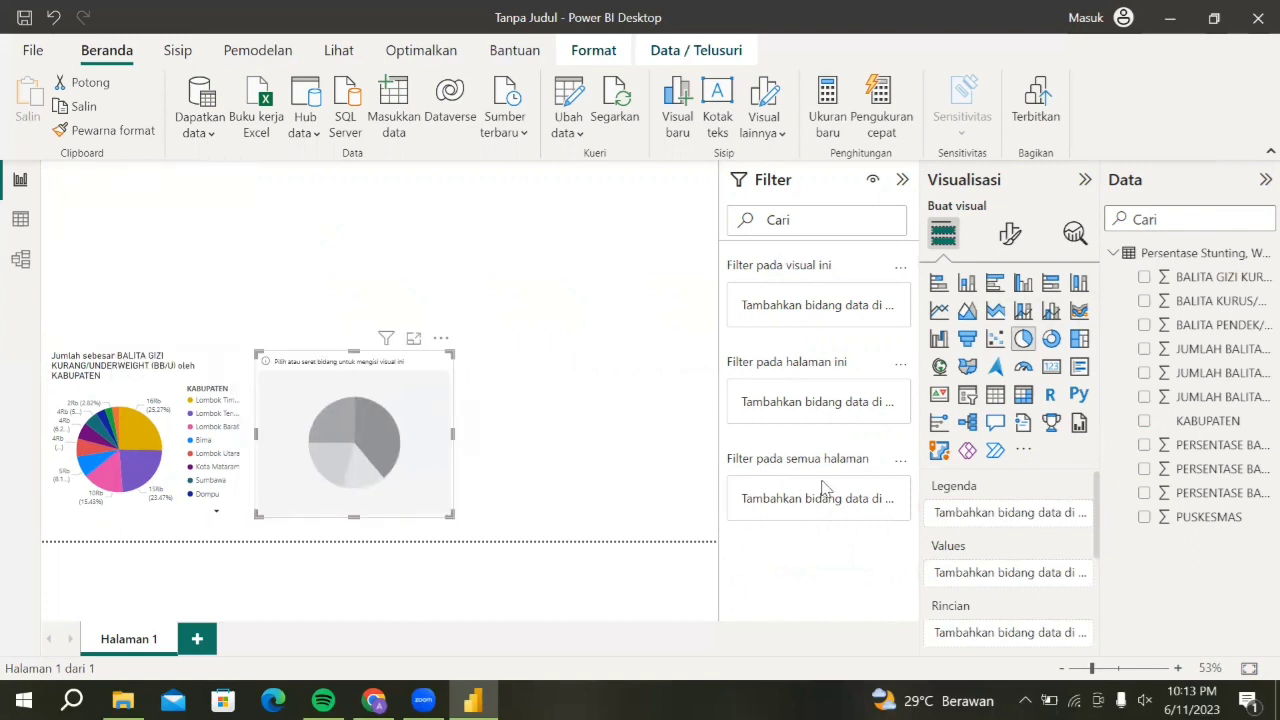
drag(1192, 421, 1045, 514)
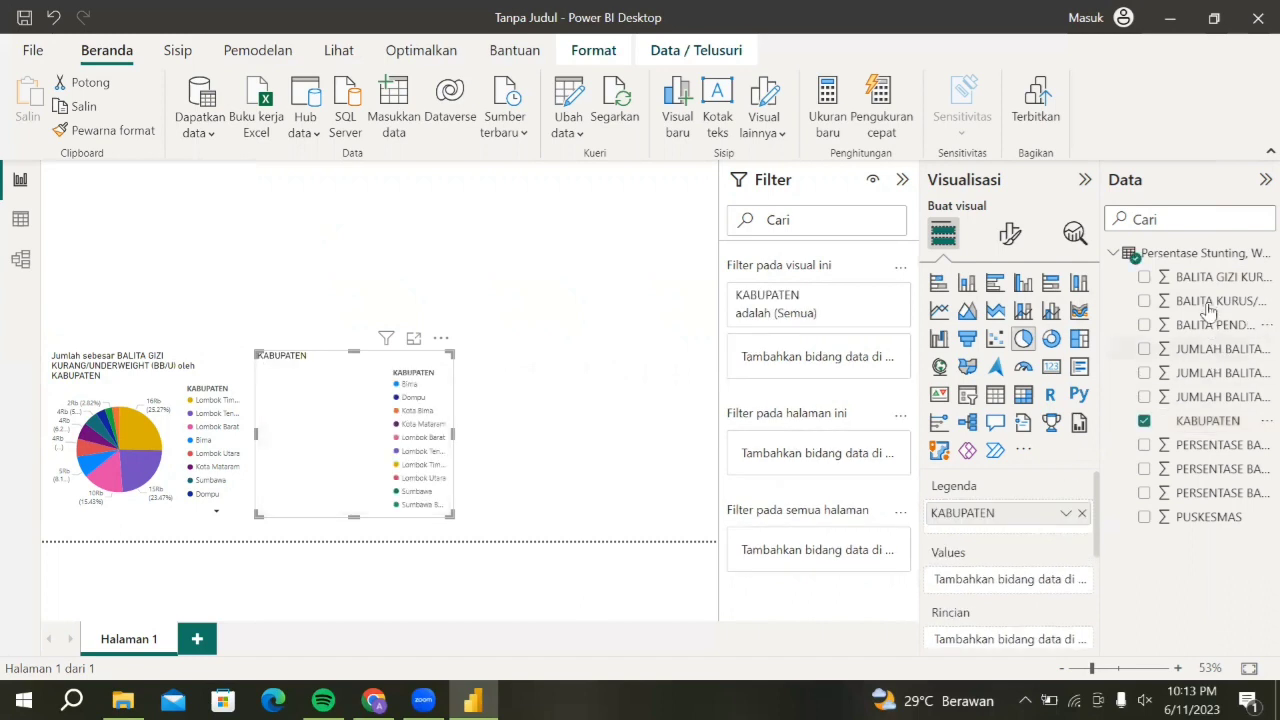
drag(1208, 308, 974, 563)
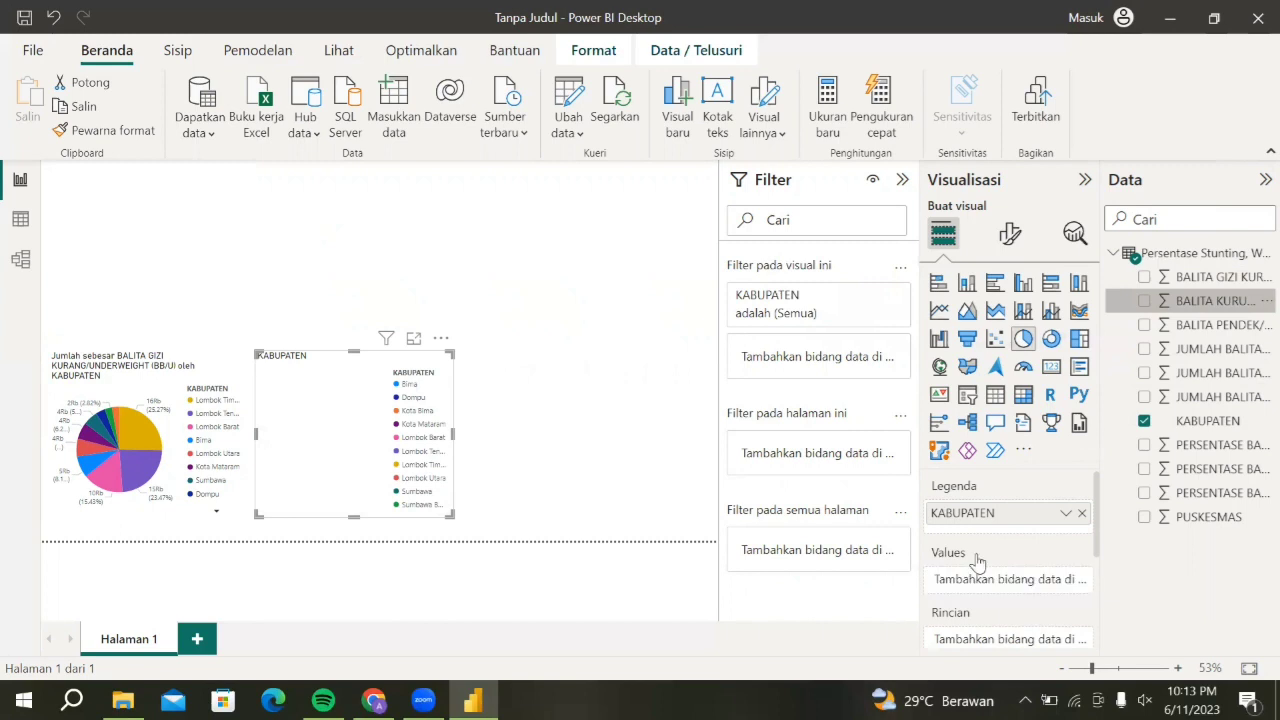
click(503, 468)
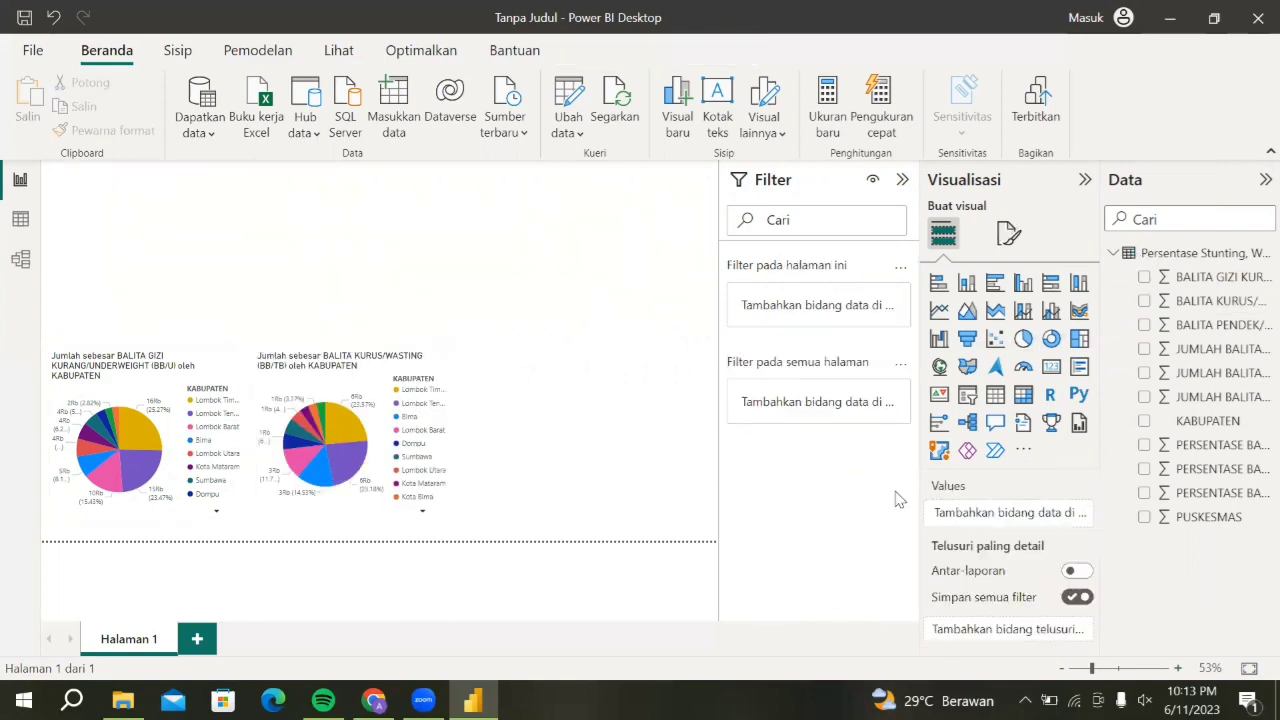
Step: Add a third pie chart beside the wasting chart with KABUPATEN as legend and BALITA PENDEK/STUNTING (TB/U) as values
click(1023, 338)
drag(200, 232, 635, 425)
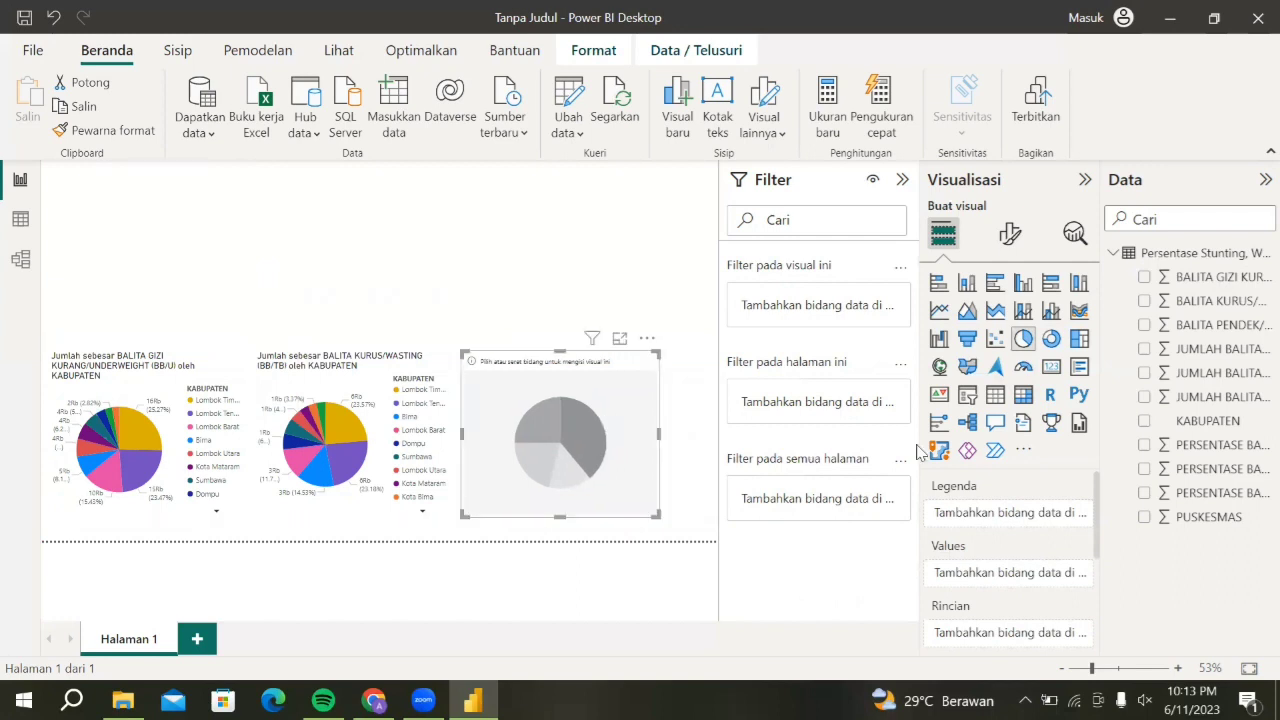
drag(1202, 421, 1028, 514)
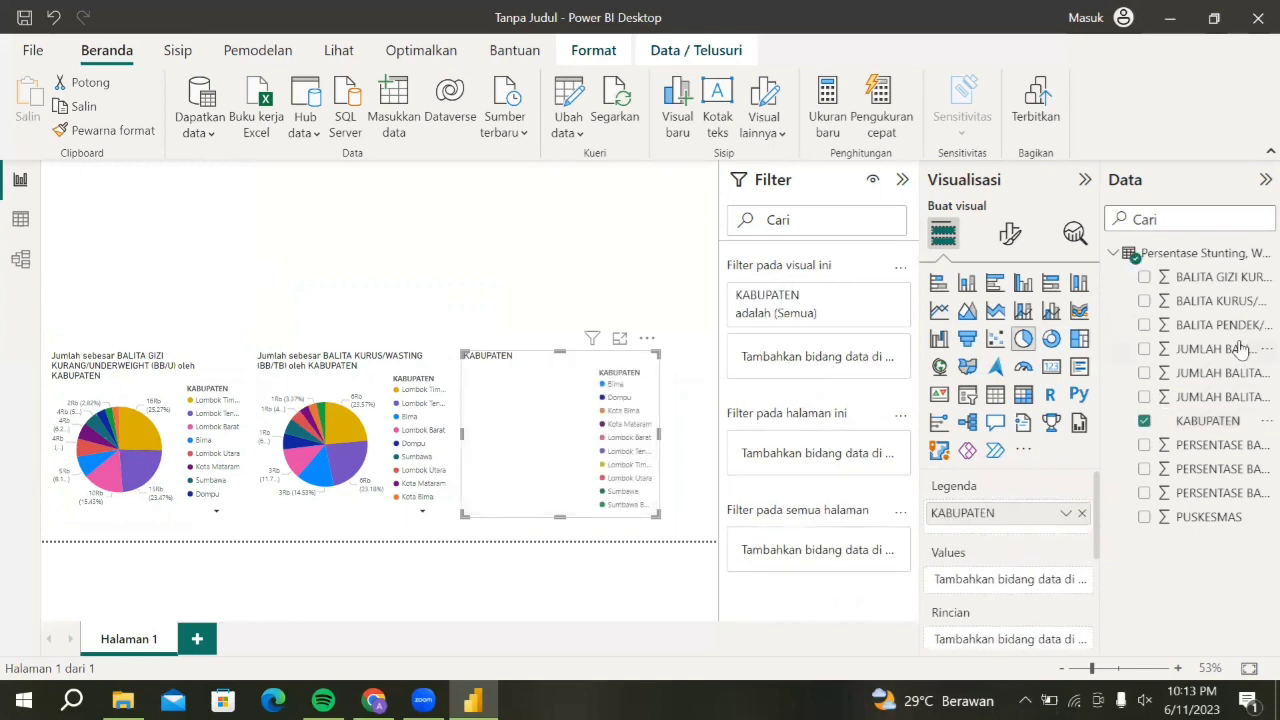
drag(1226, 326, 1046, 582)
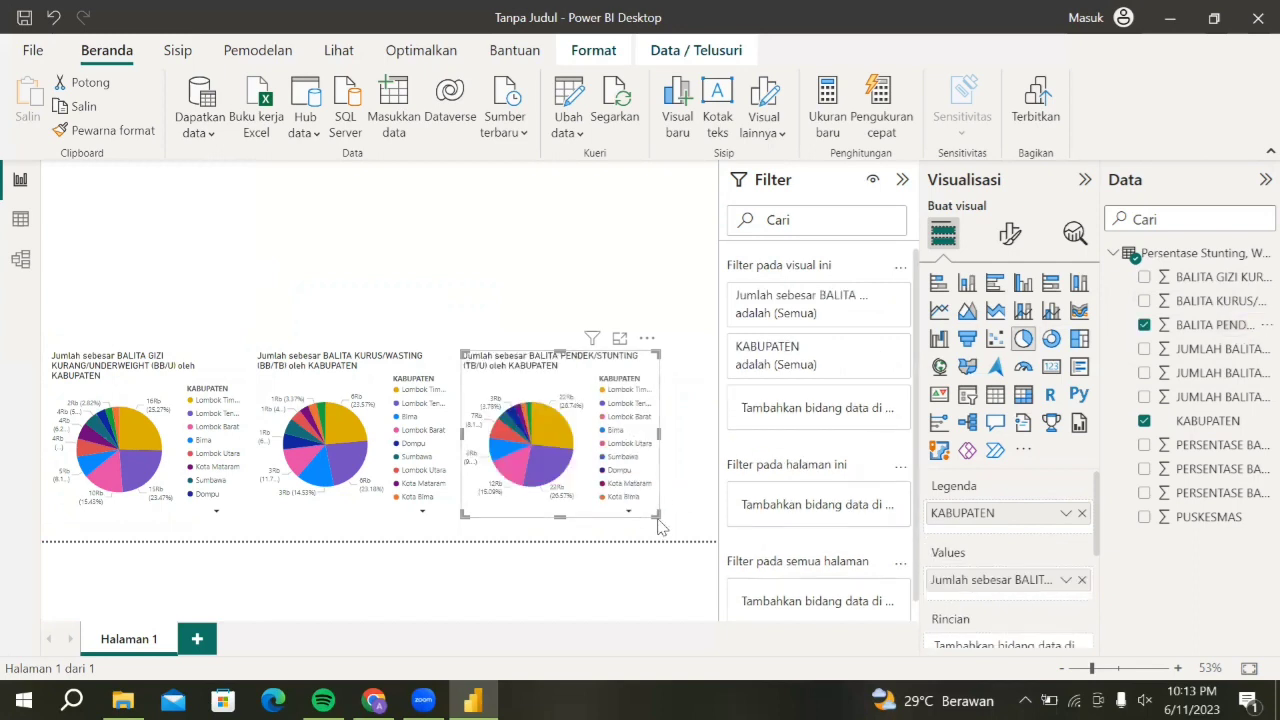
Step: Widen the stunting pie chart slightly and fine-tune its position in the row of pie charts
drag(655, 513, 692, 518)
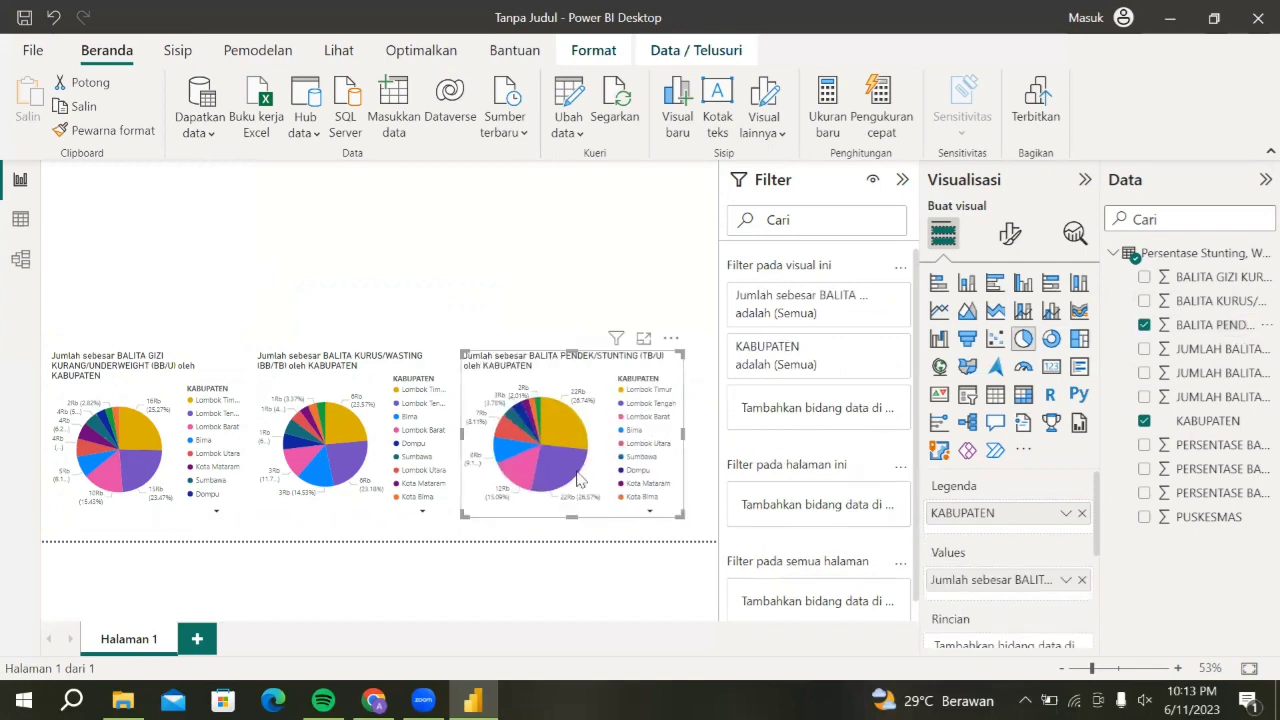
drag(587, 480, 577, 480)
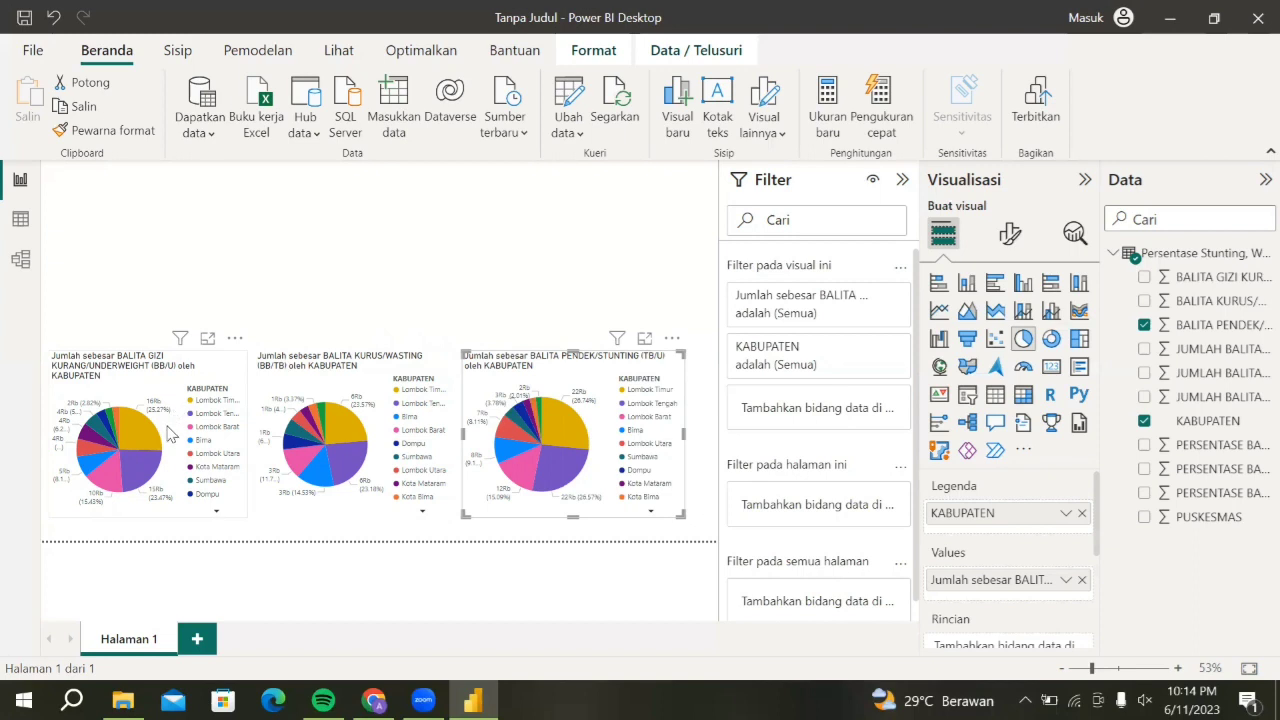
click(537, 288)
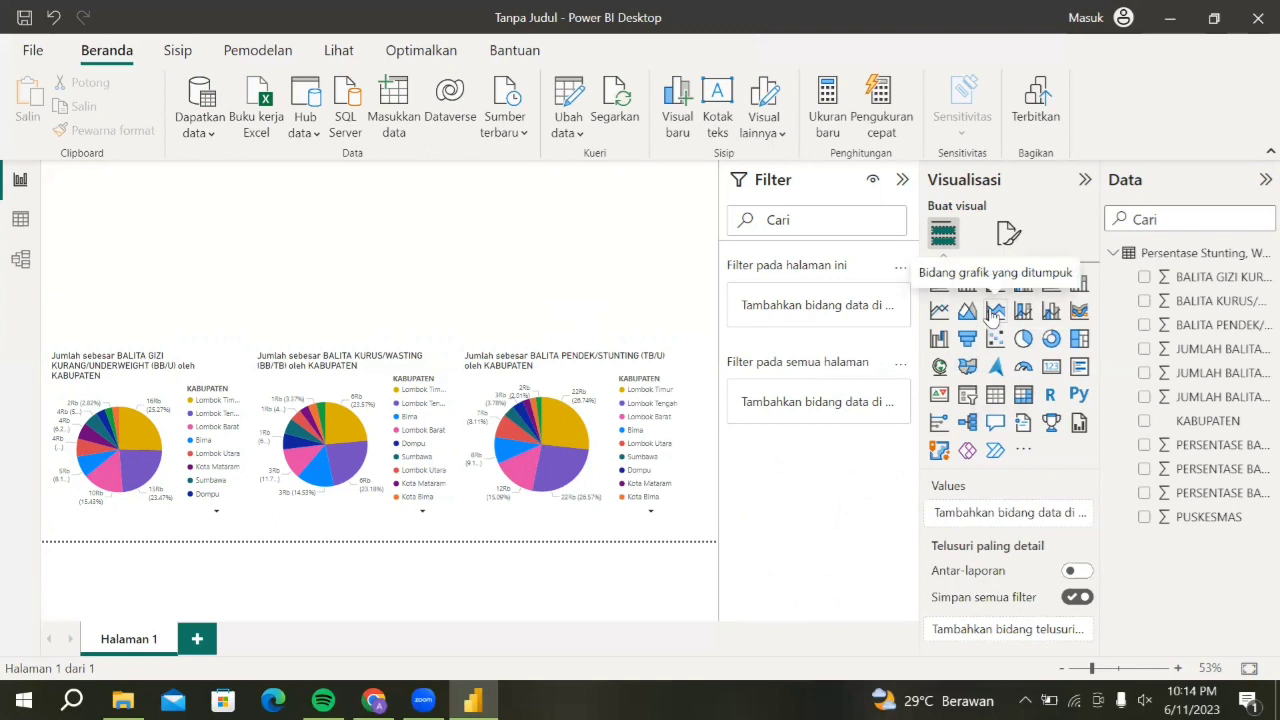
Step: Add a line chart above the underweight pie with KABUPATEN on the X-axis and PERSENTASE BALITA GIZI KURANG/UNDERWEIGHT (BB/U) on the Y-axis
click(939, 311)
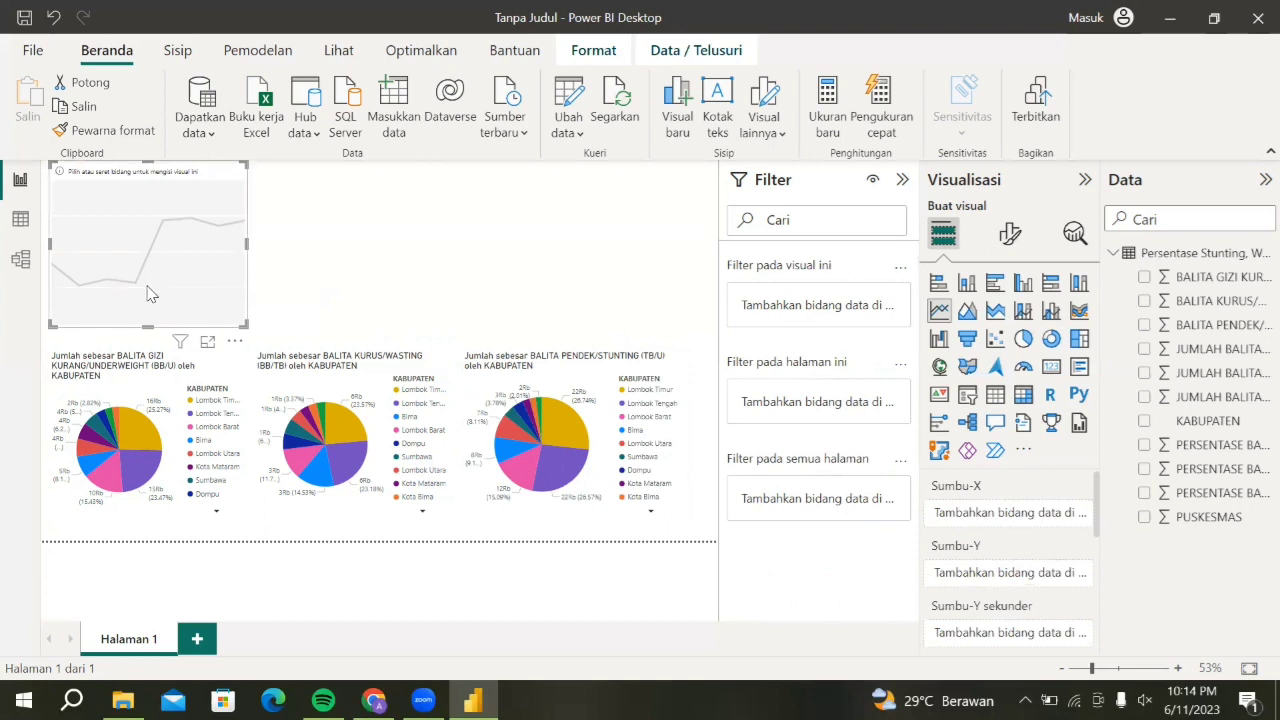
click(278, 305)
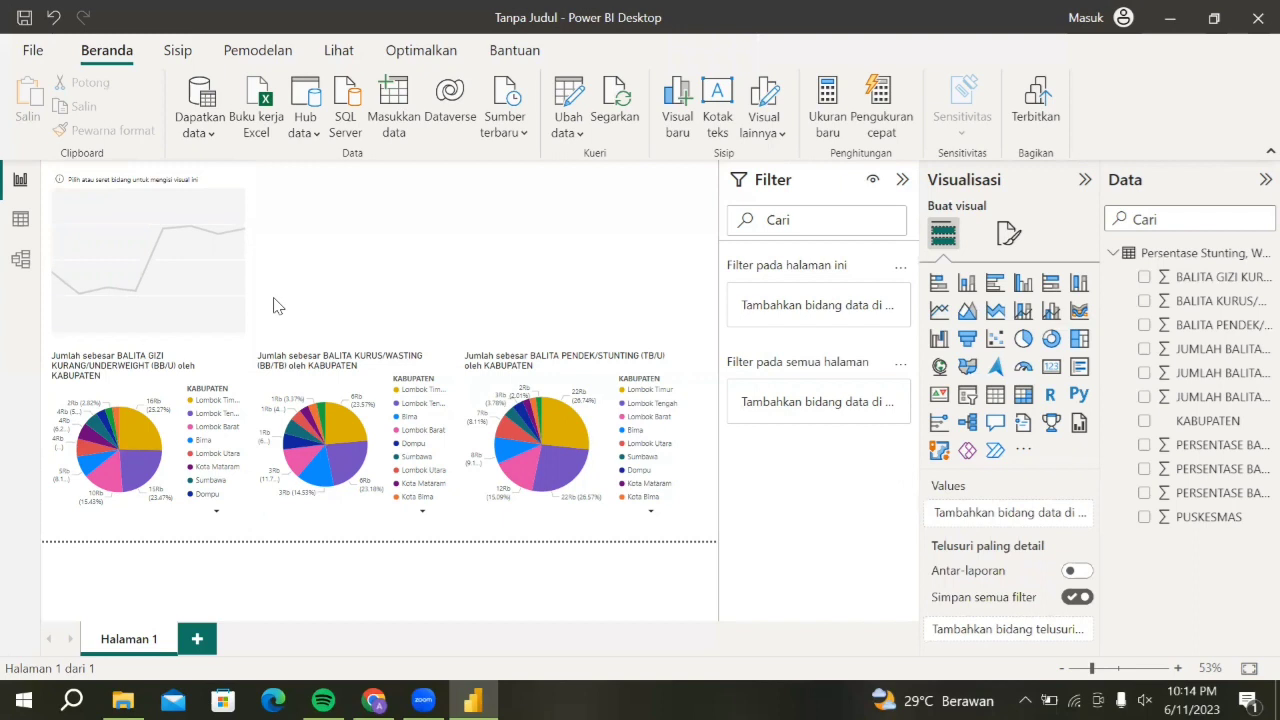
click(195, 281)
drag(1182, 428, 1003, 520)
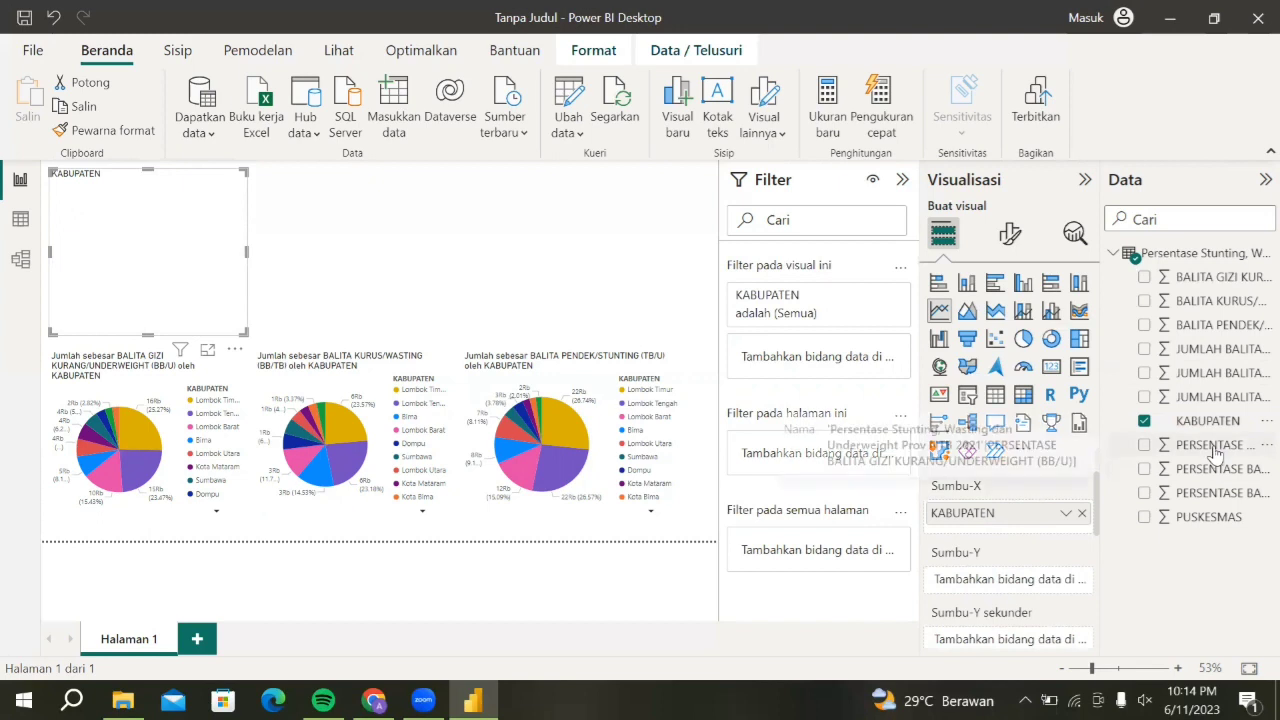
drag(1215, 452, 1005, 580)
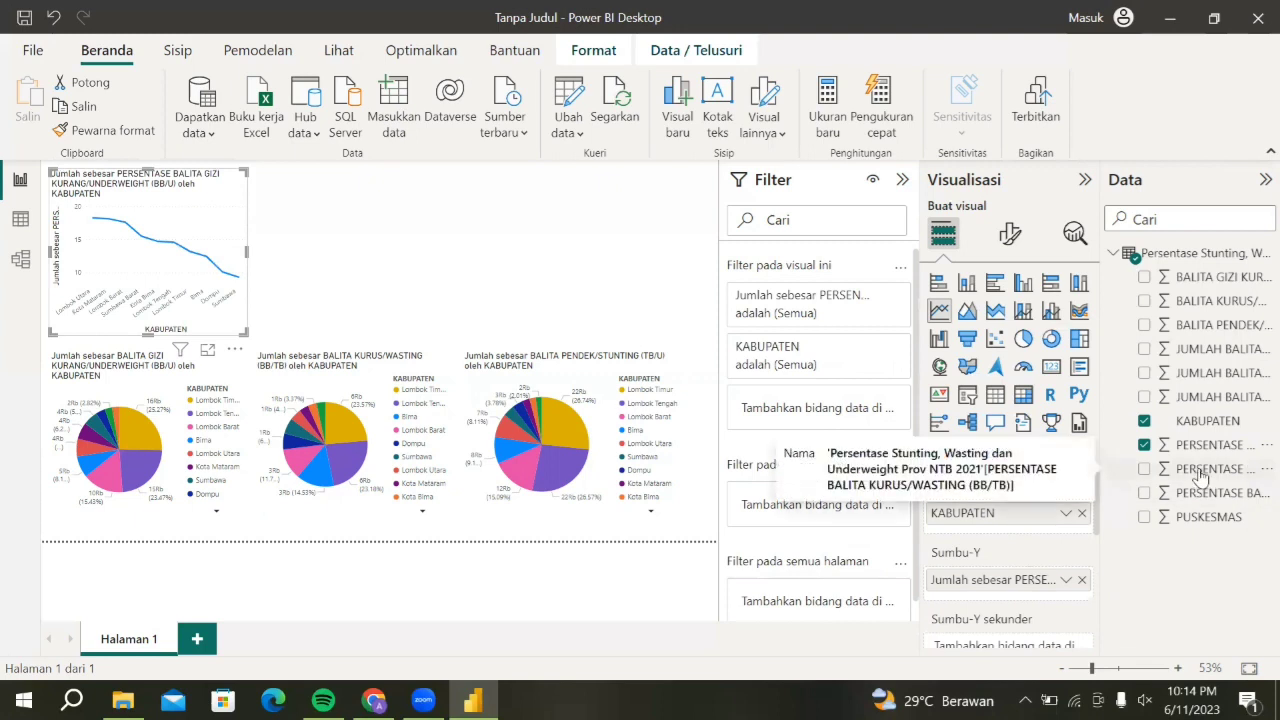
Step: Add the wasting (BB/TB) and stunting (TB/U) percentage fields to the line chart's Y-axis alongside the underweight percentage
drag(1200, 476, 1019, 599)
drag(1182, 495, 1003, 598)
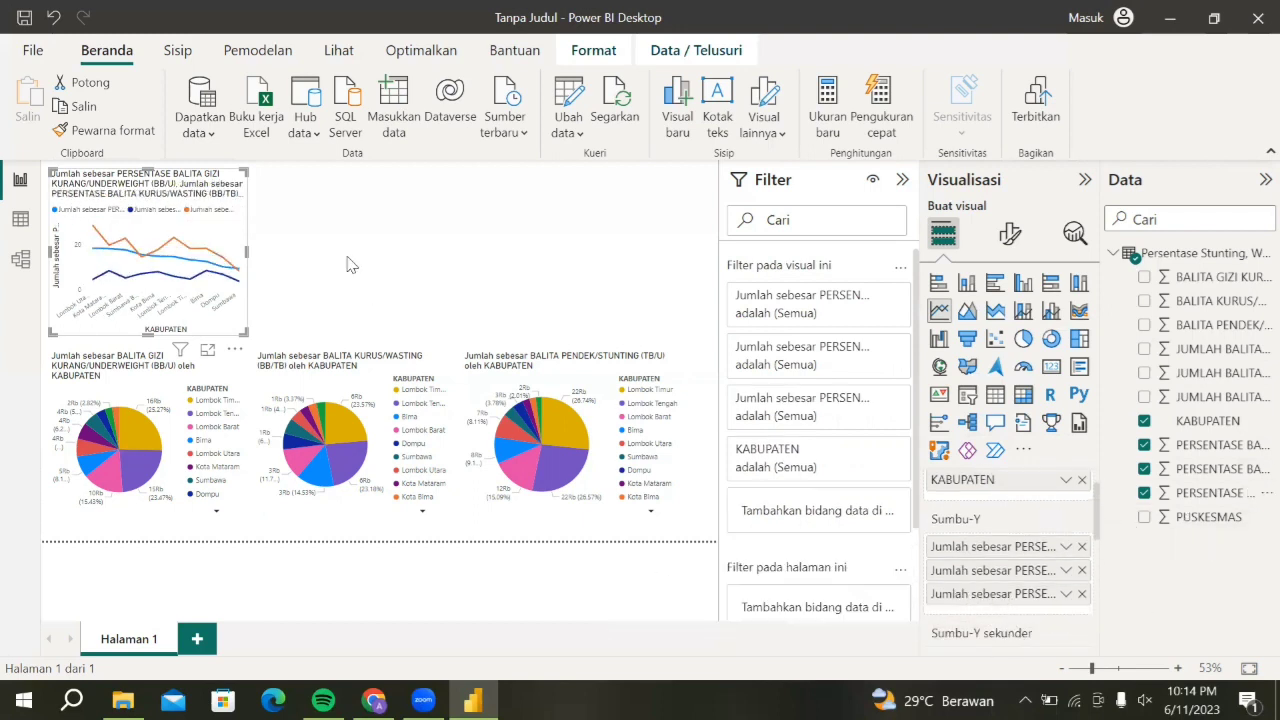
click(257, 256)
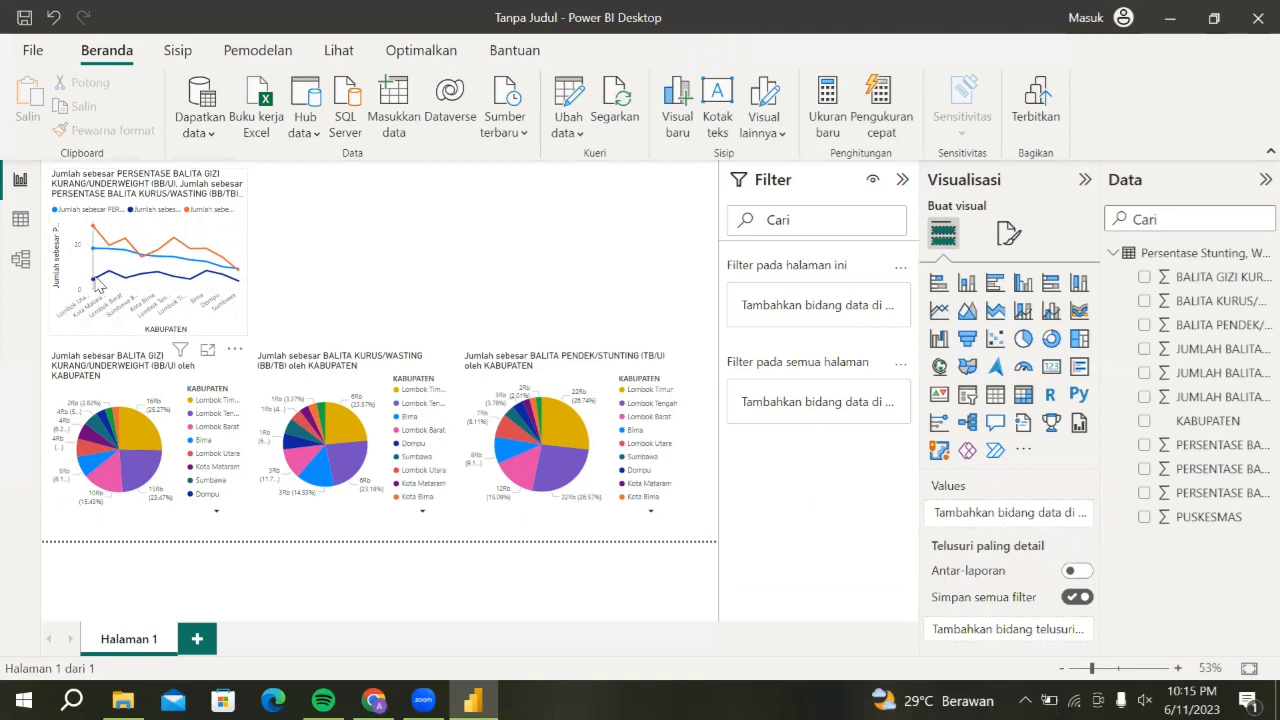
mouse_move(97, 285)
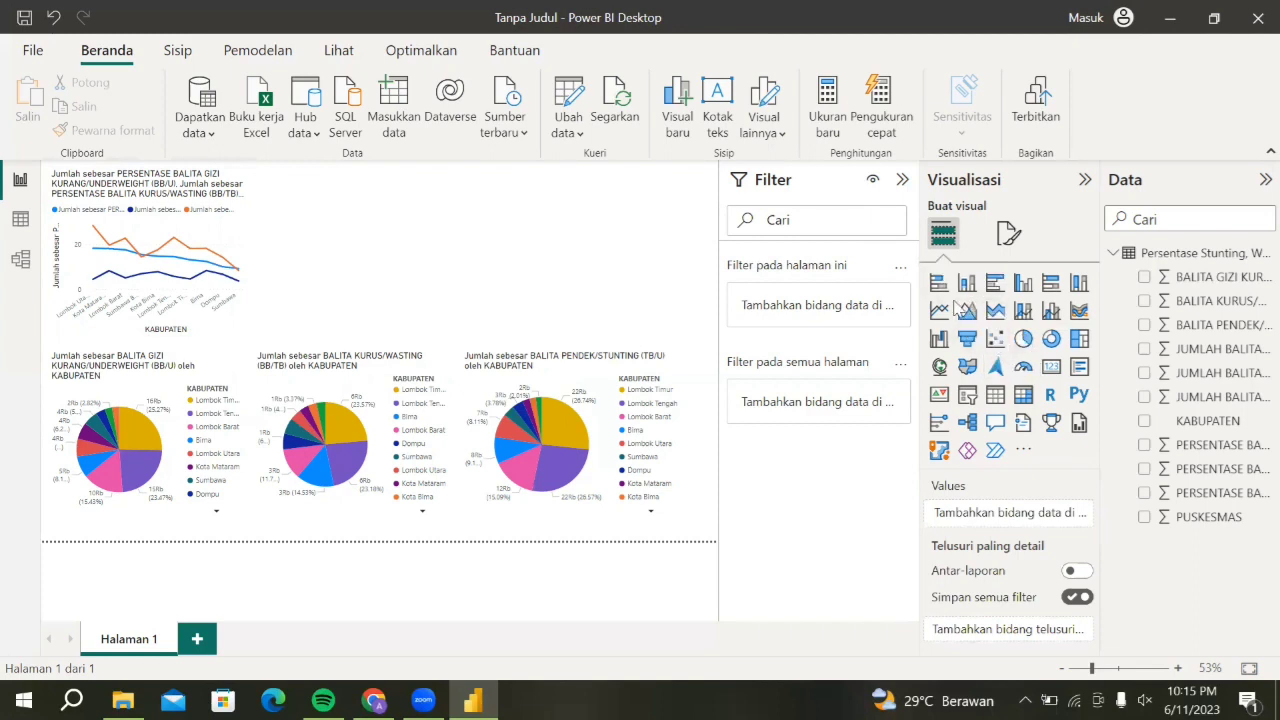
Step: Add a map visual beside the line chart with KABUPATEN as both location and legend
click(940, 368)
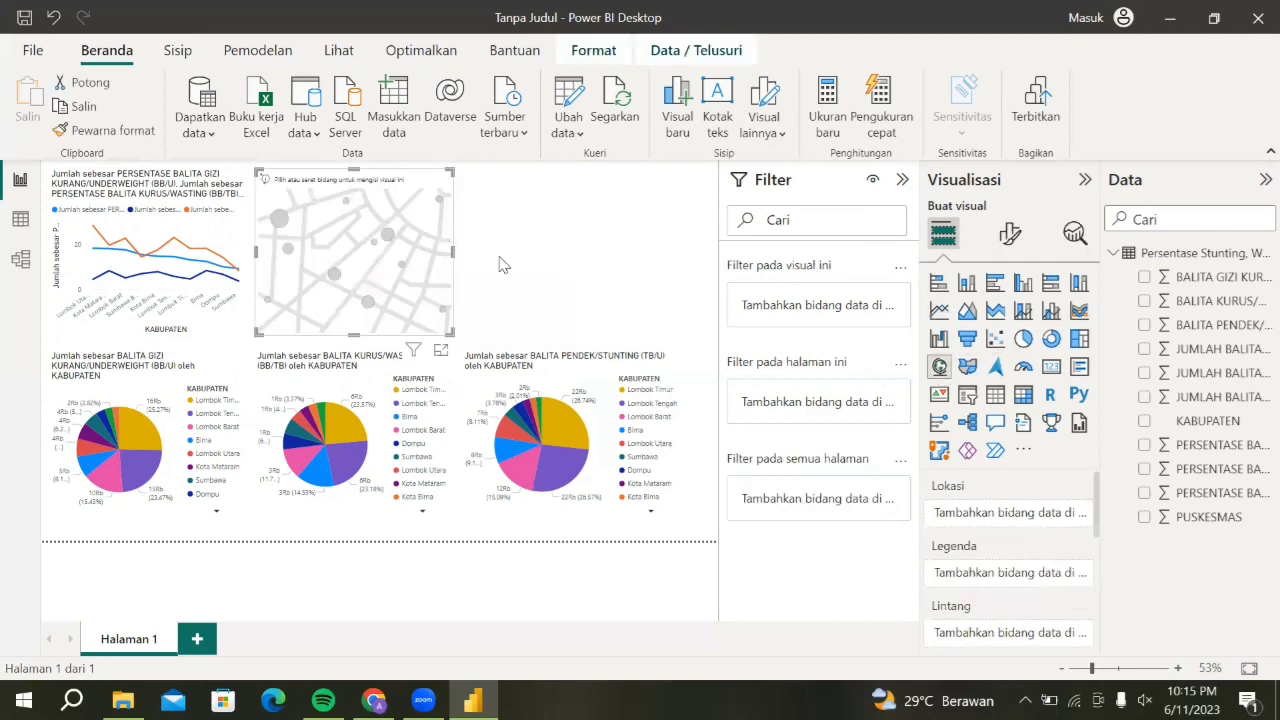
click(510, 305)
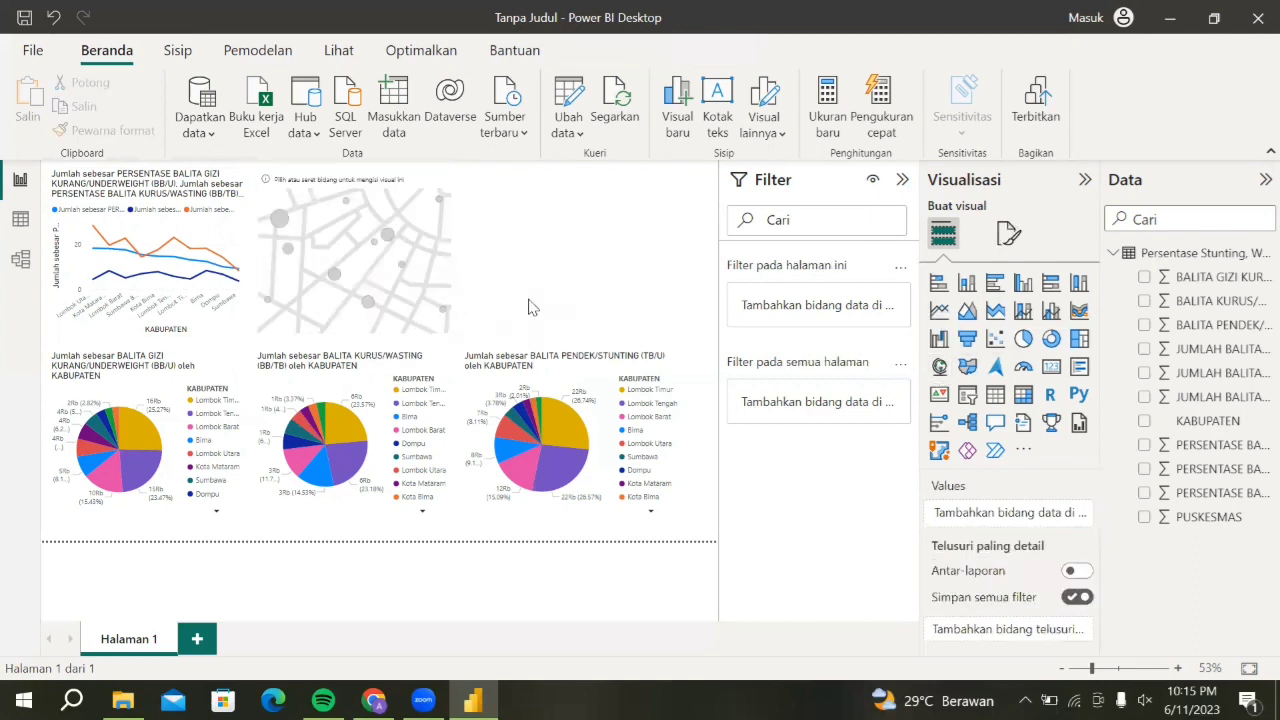
click(414, 286)
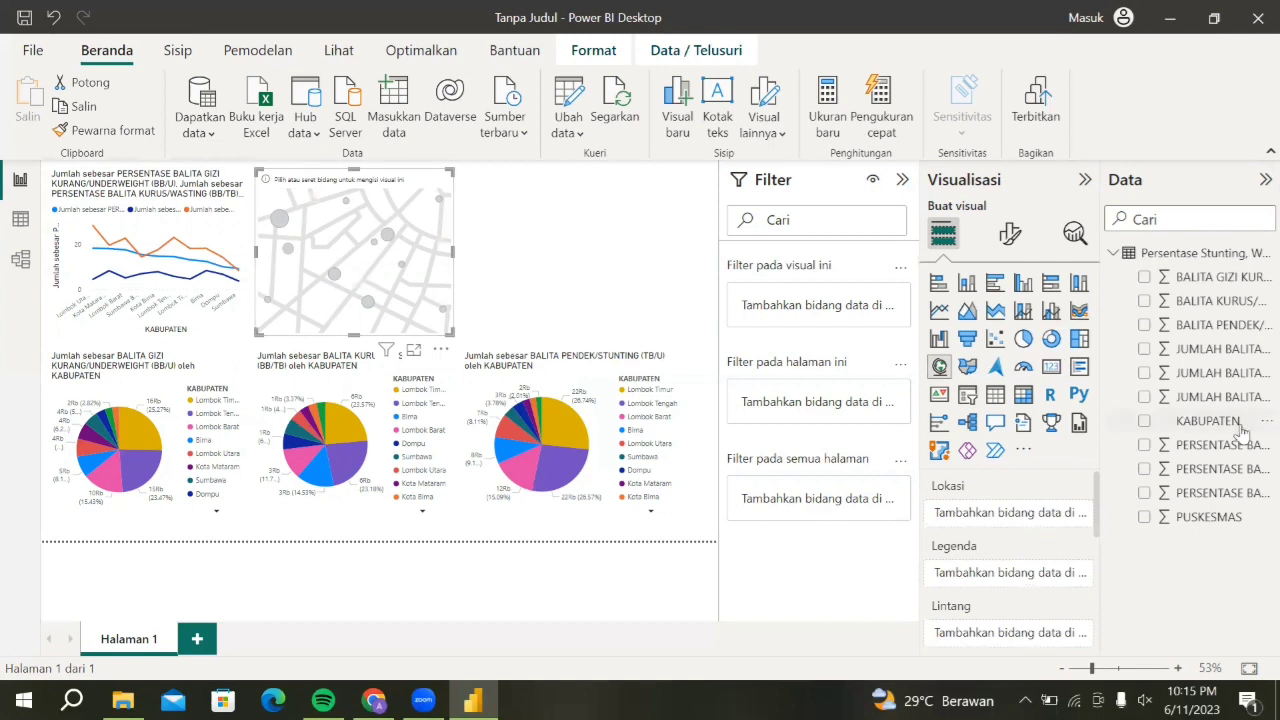
drag(1190, 422, 1060, 520)
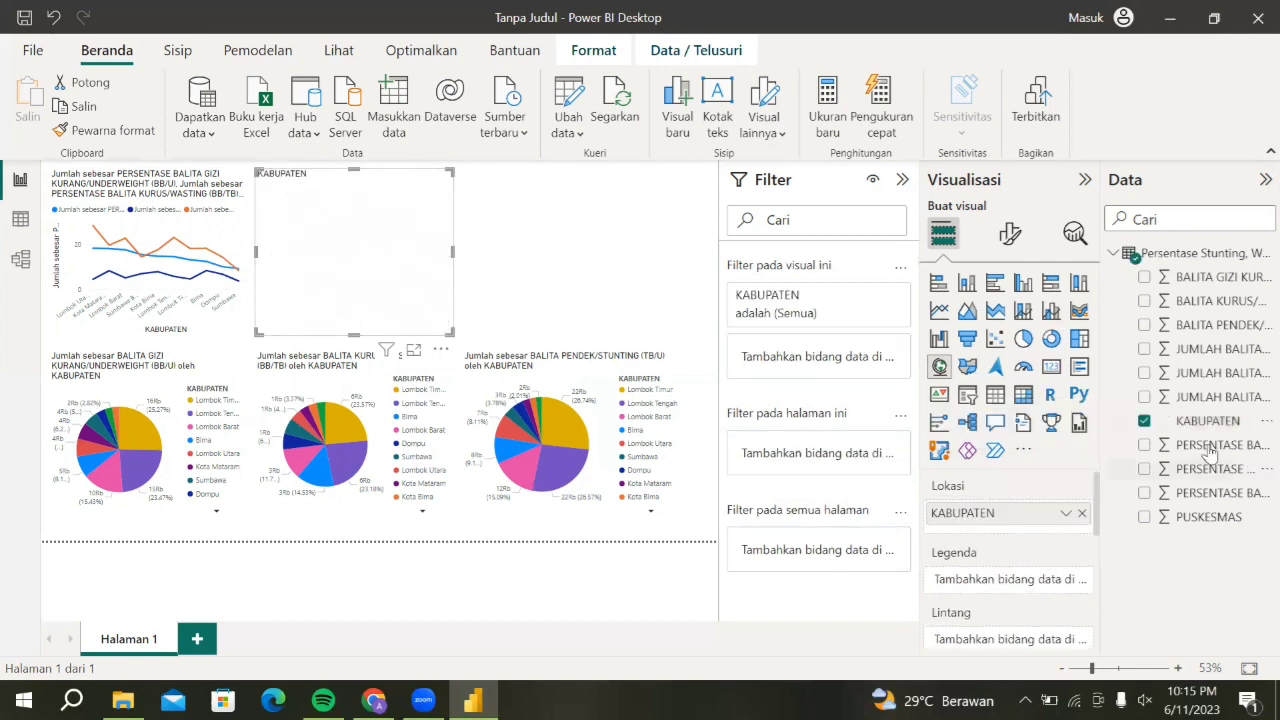
drag(1202, 421, 1025, 585)
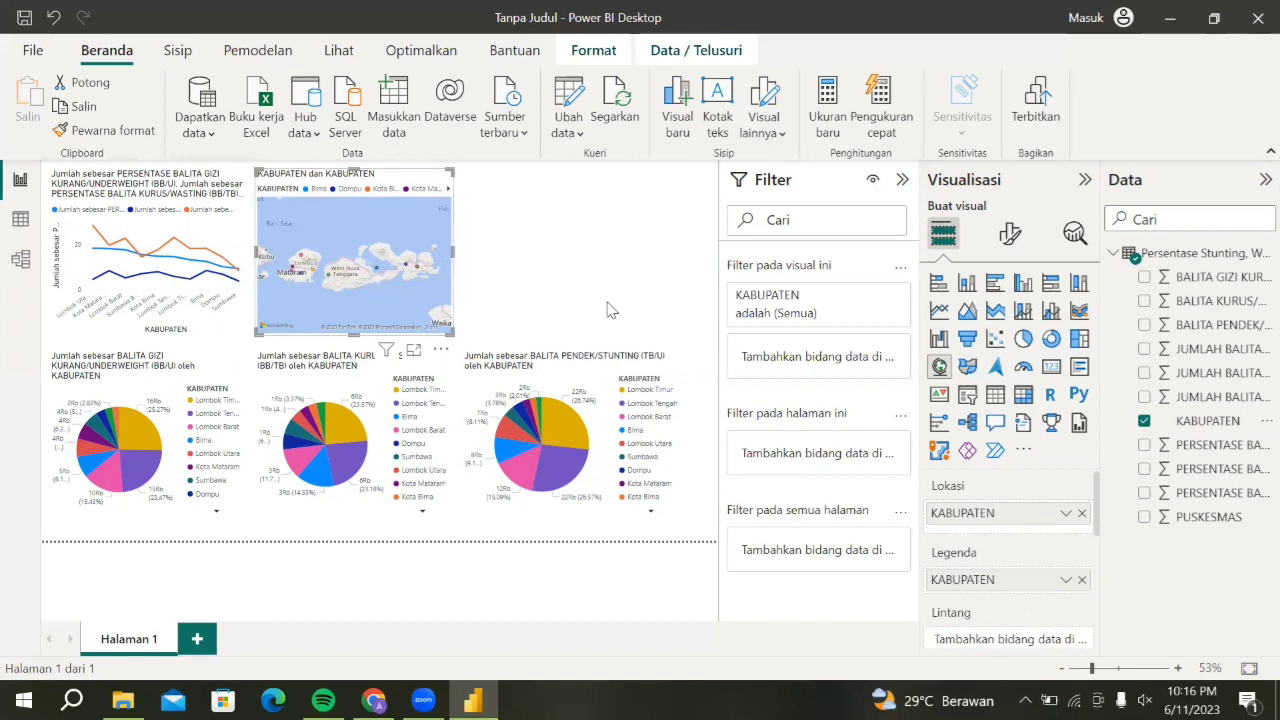
click(571, 293)
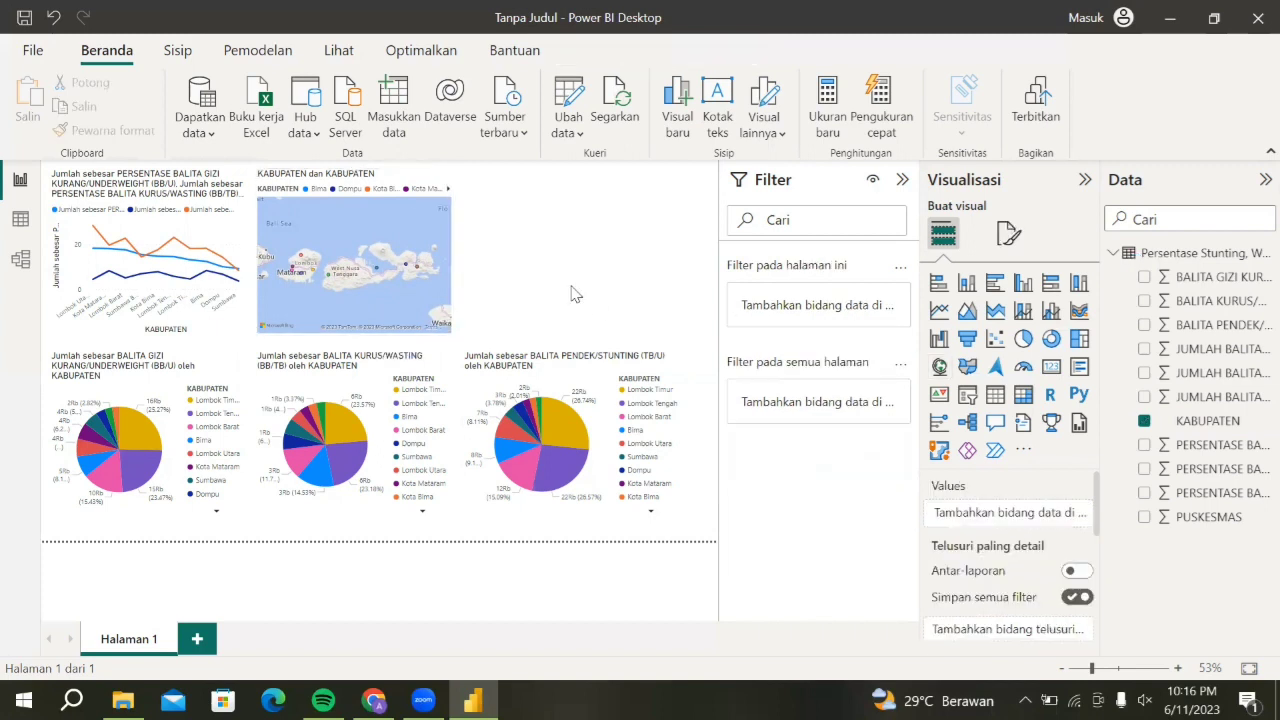
click(444, 305)
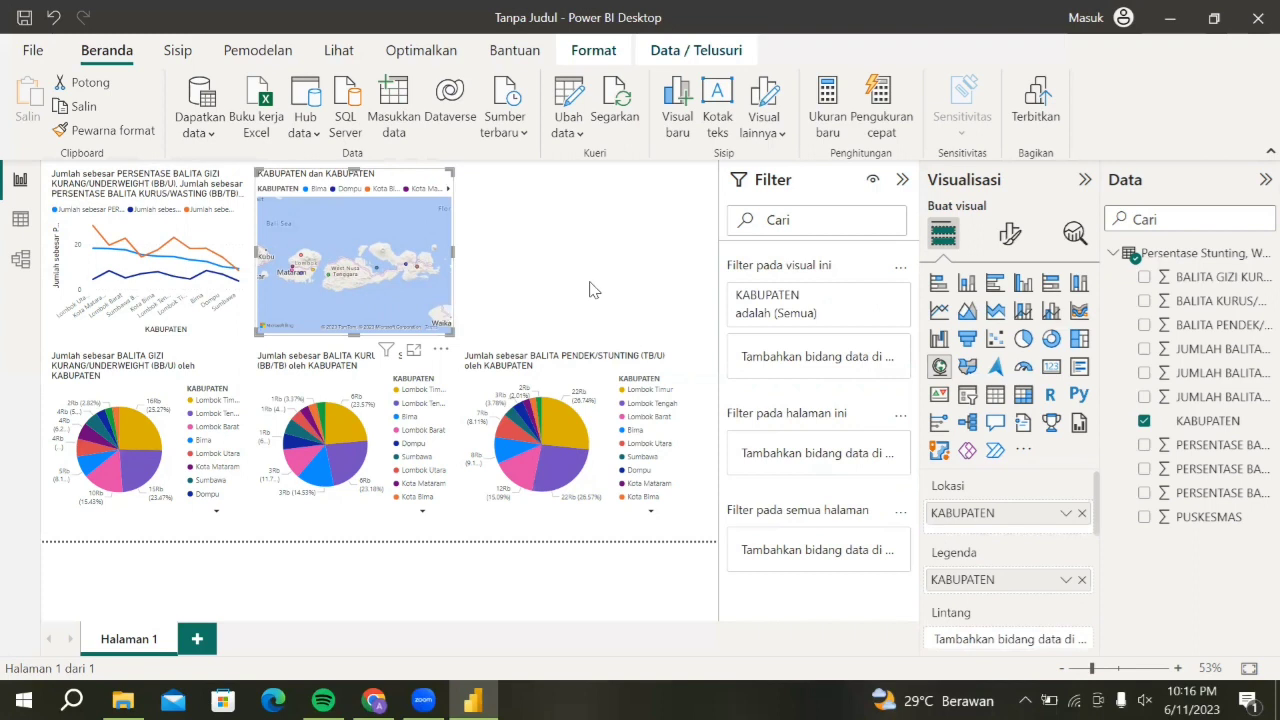
click(643, 267)
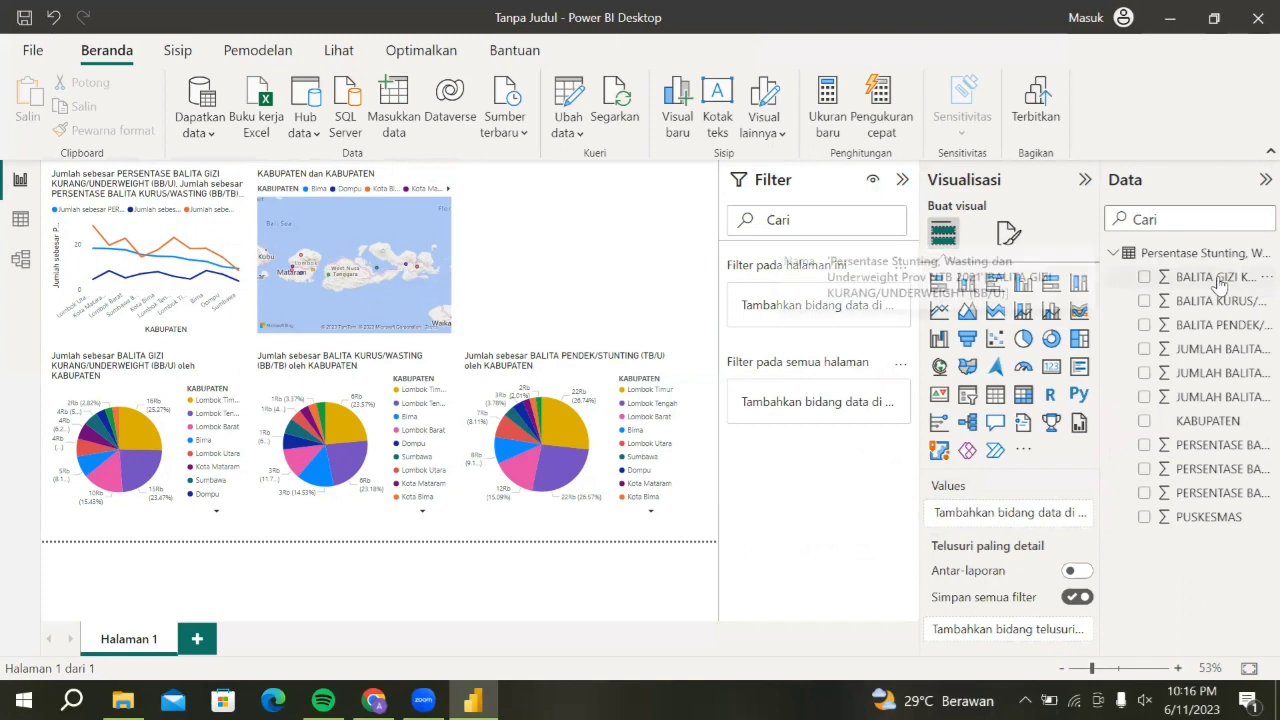
drag(1220, 284, 1046, 518)
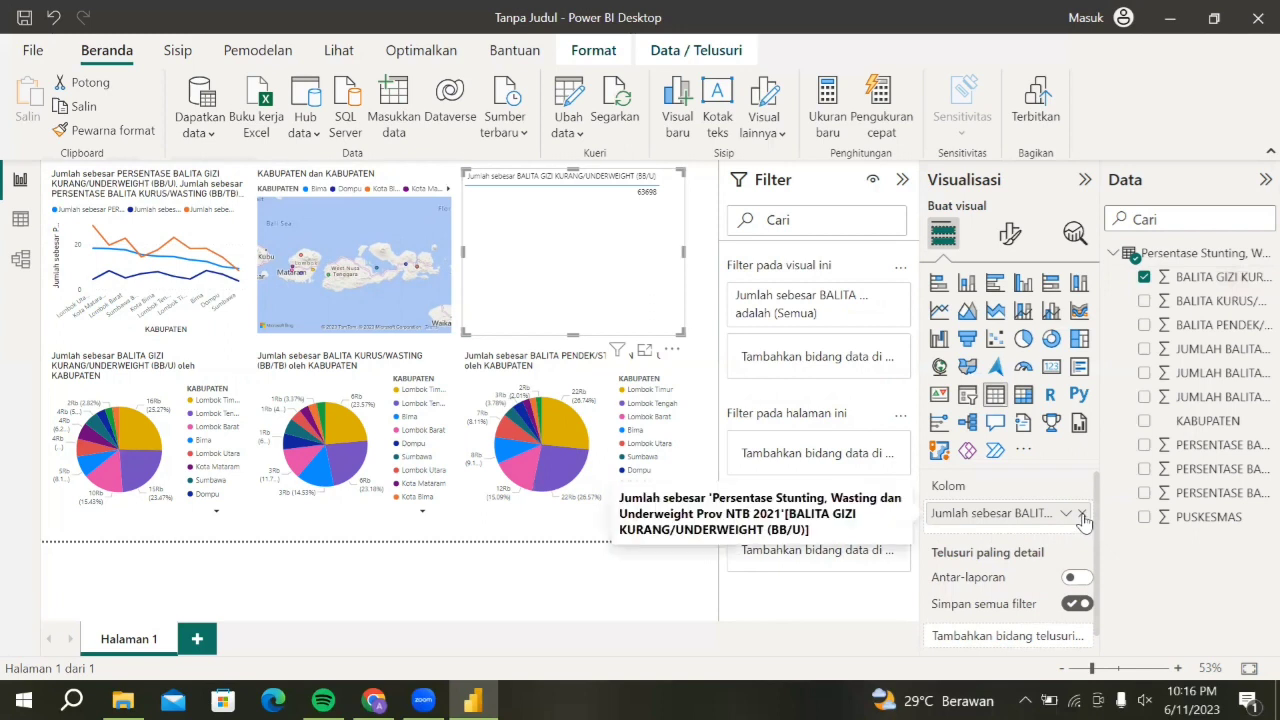
click(1082, 513)
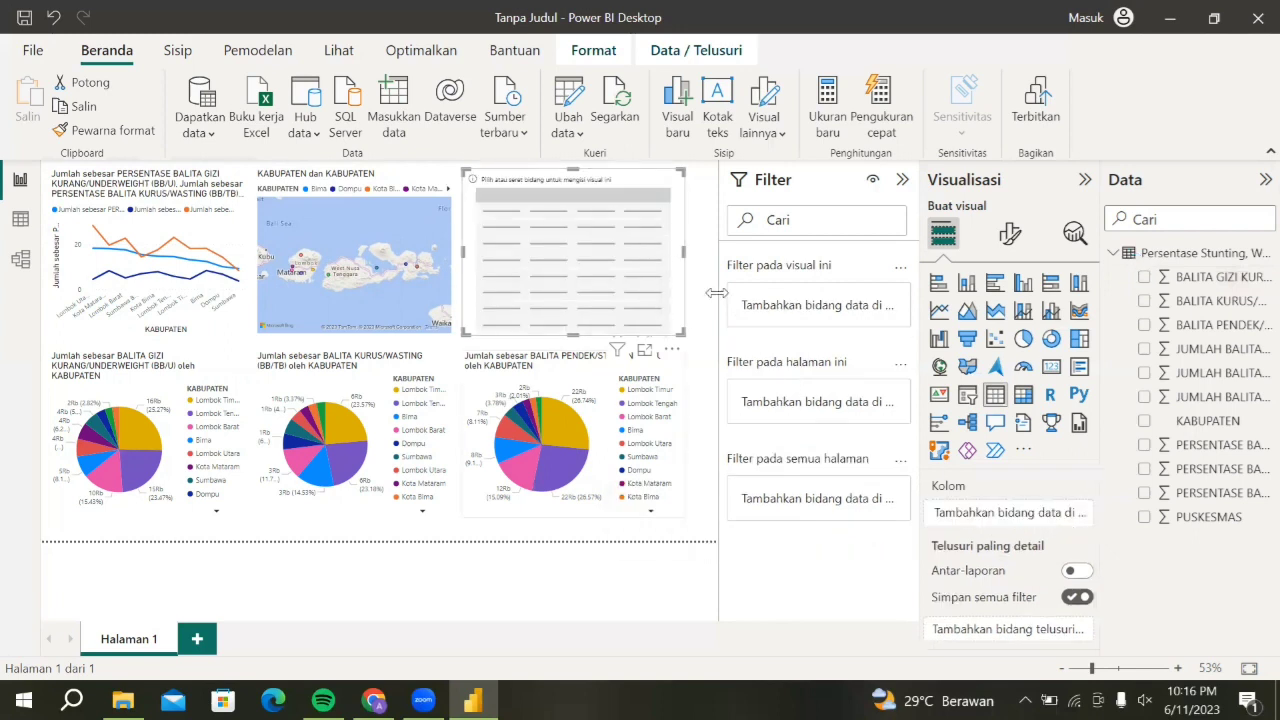
click(674, 352)
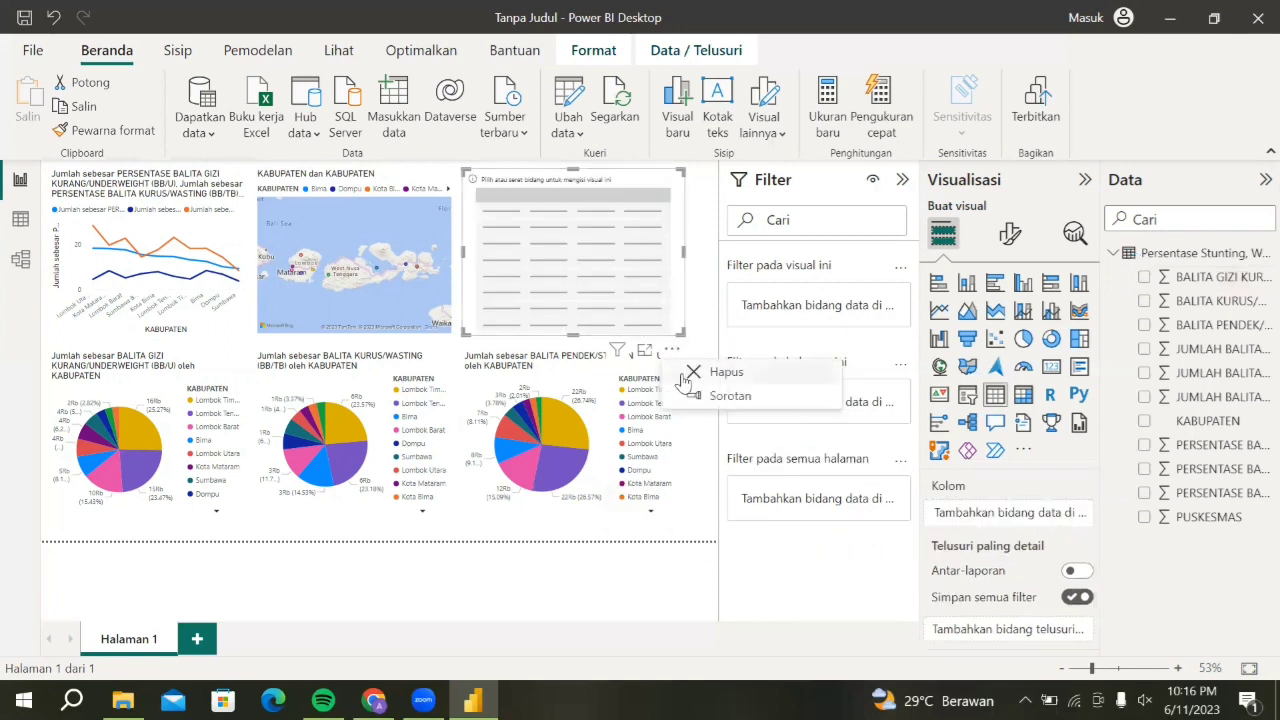
click(683, 380)
Step: Add BALITA GIZI KURANG/UNDERWEIGHT (BB/U), BALITA KURUS/WASTING (BB/TB) and BALITA PENDEK/STUNTING (TB/U) to the map's tooltips and check a district's tooltip
click(385, 315)
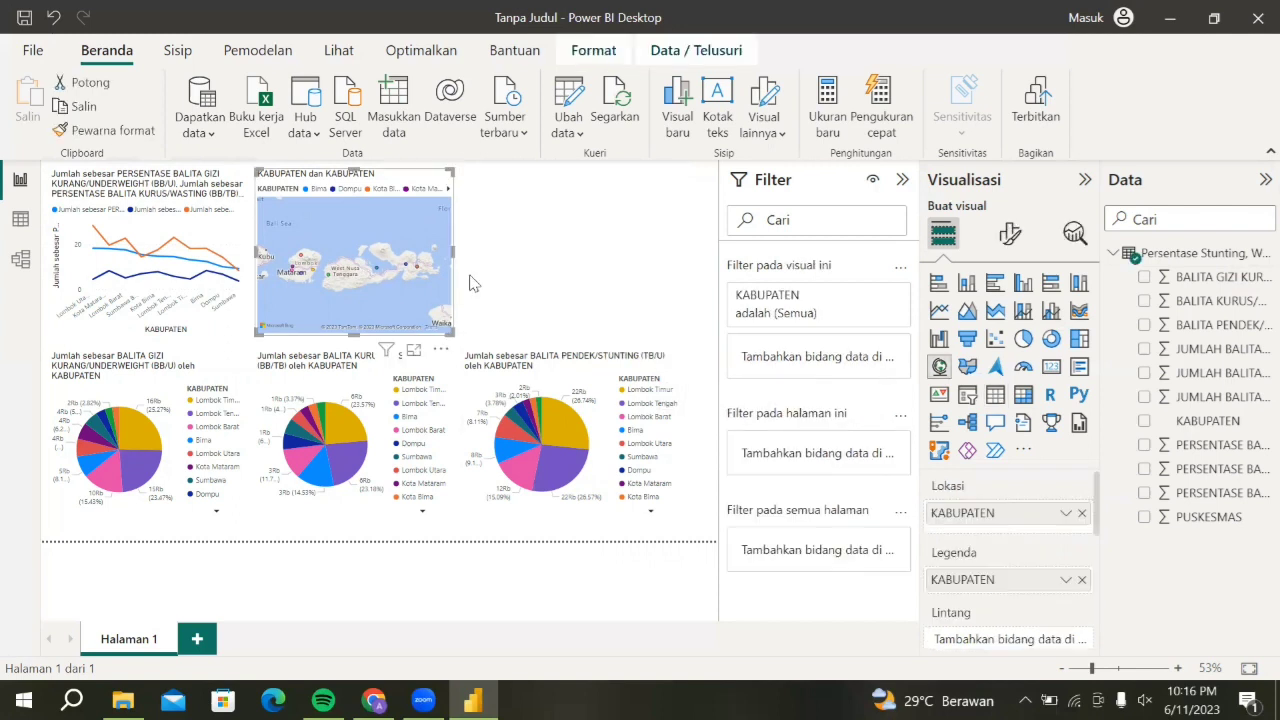
scroll(1035, 540, down, 1)
scroll(1035, 540, down, 3)
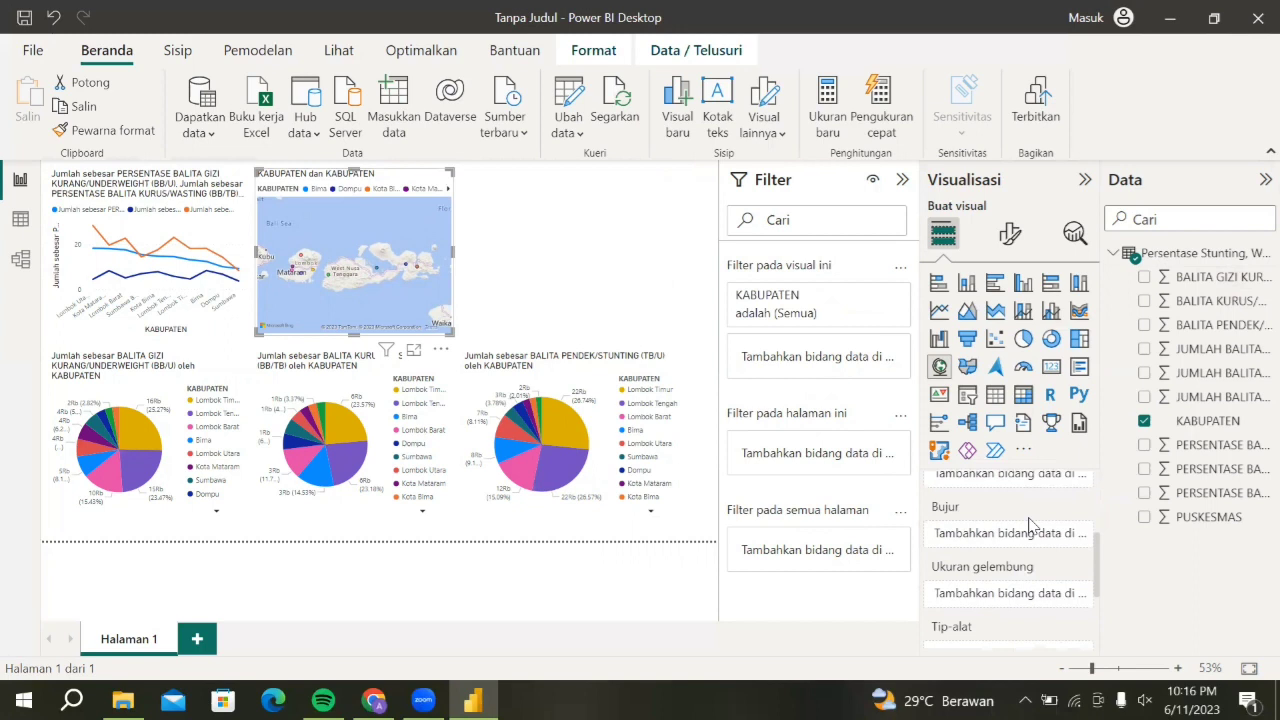
scroll(1033, 525, down, 1)
drag(1203, 278, 1023, 599)
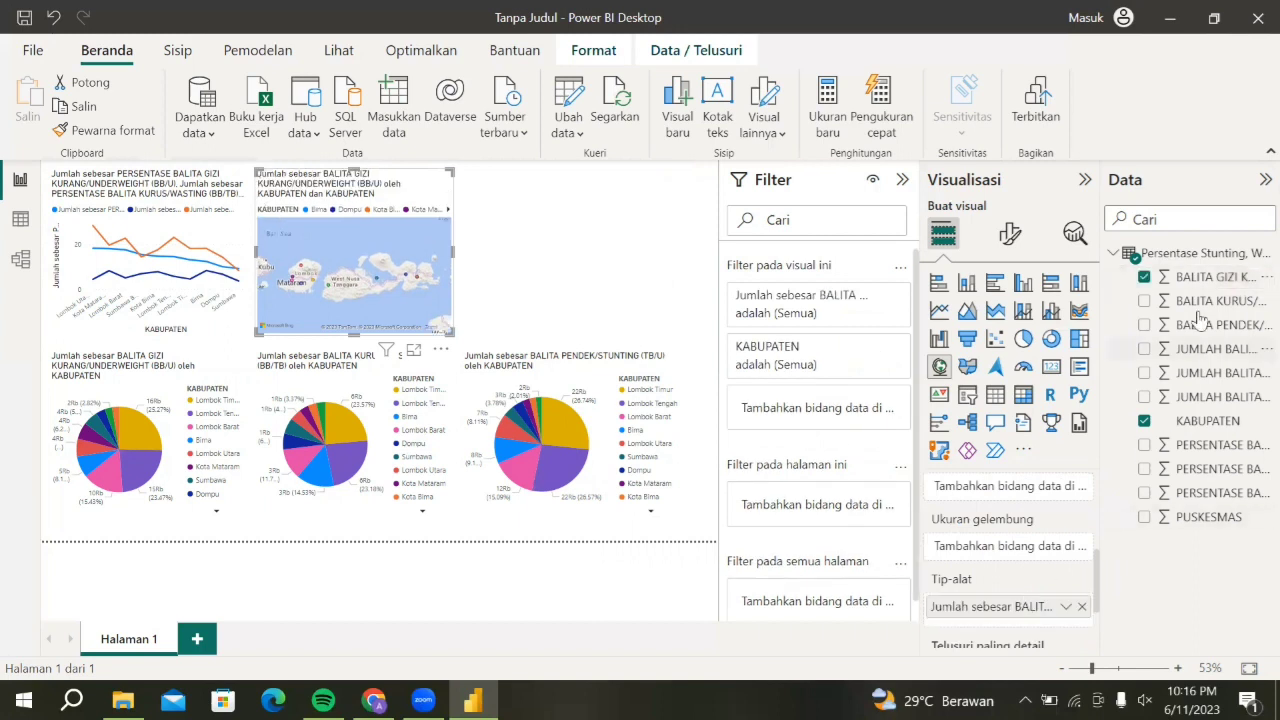
drag(1200, 301, 1048, 610)
drag(1163, 366, 1028, 532)
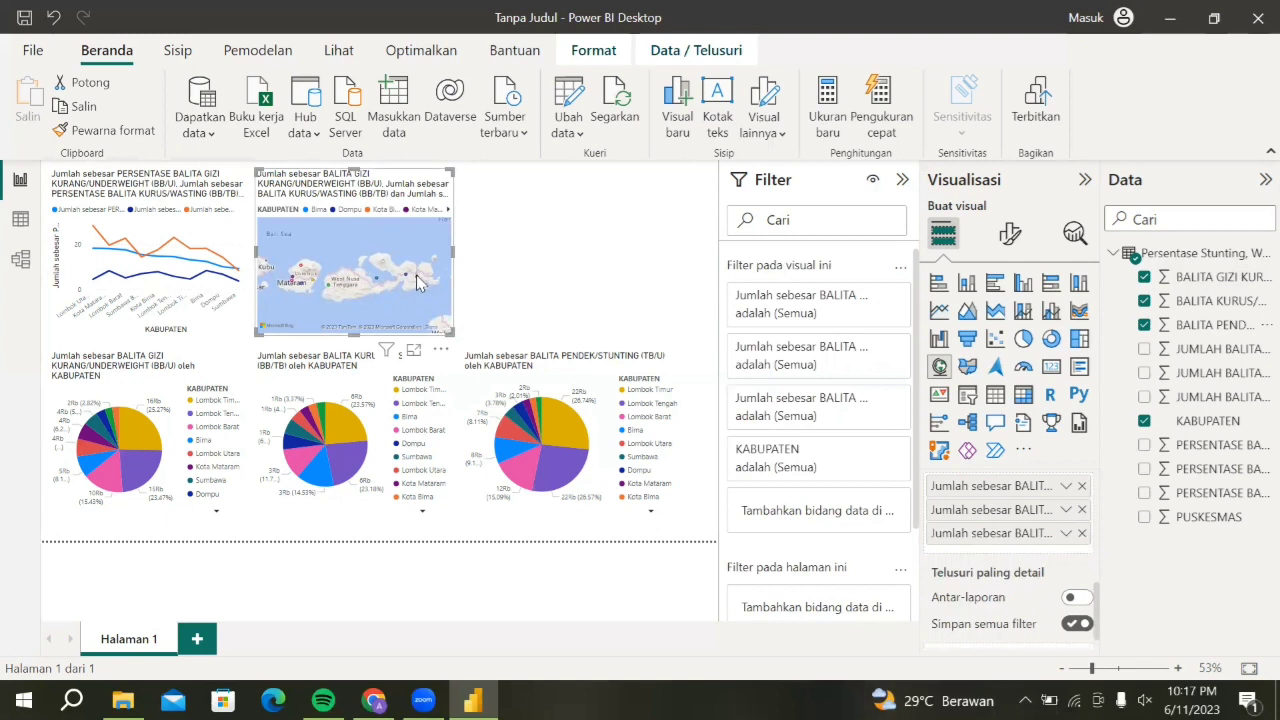
mouse_move(418, 283)
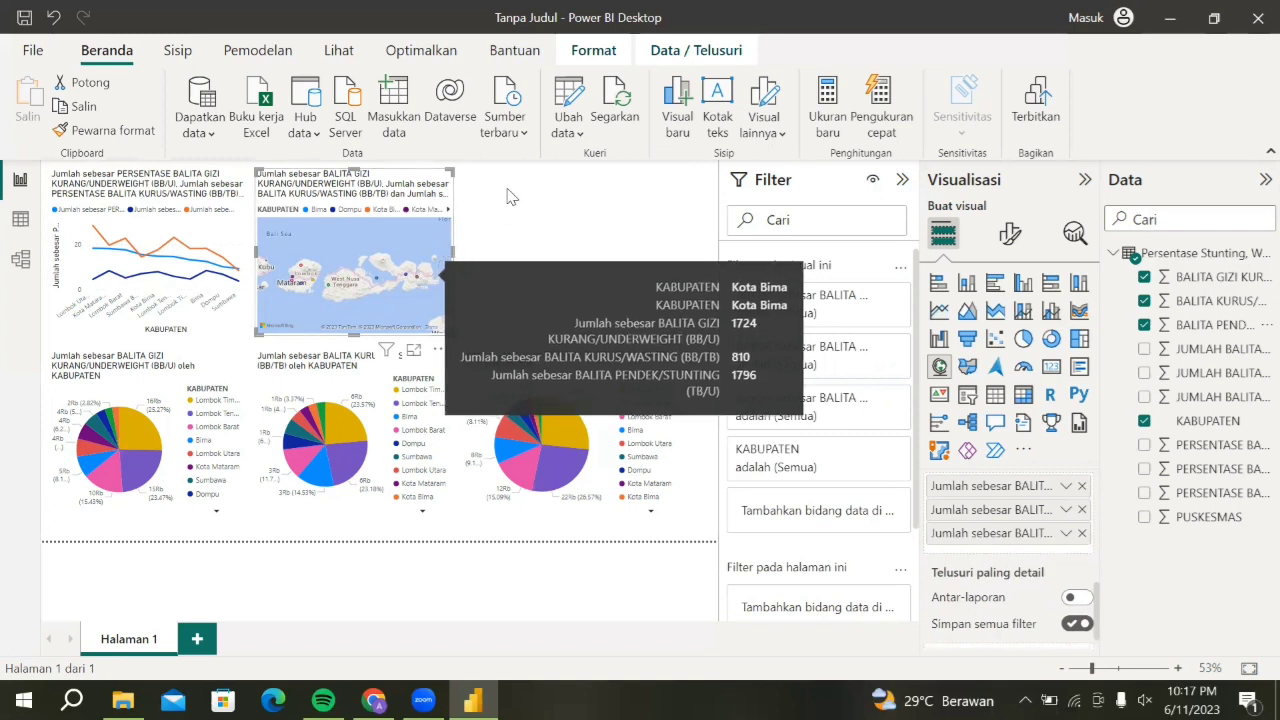
click(529, 265)
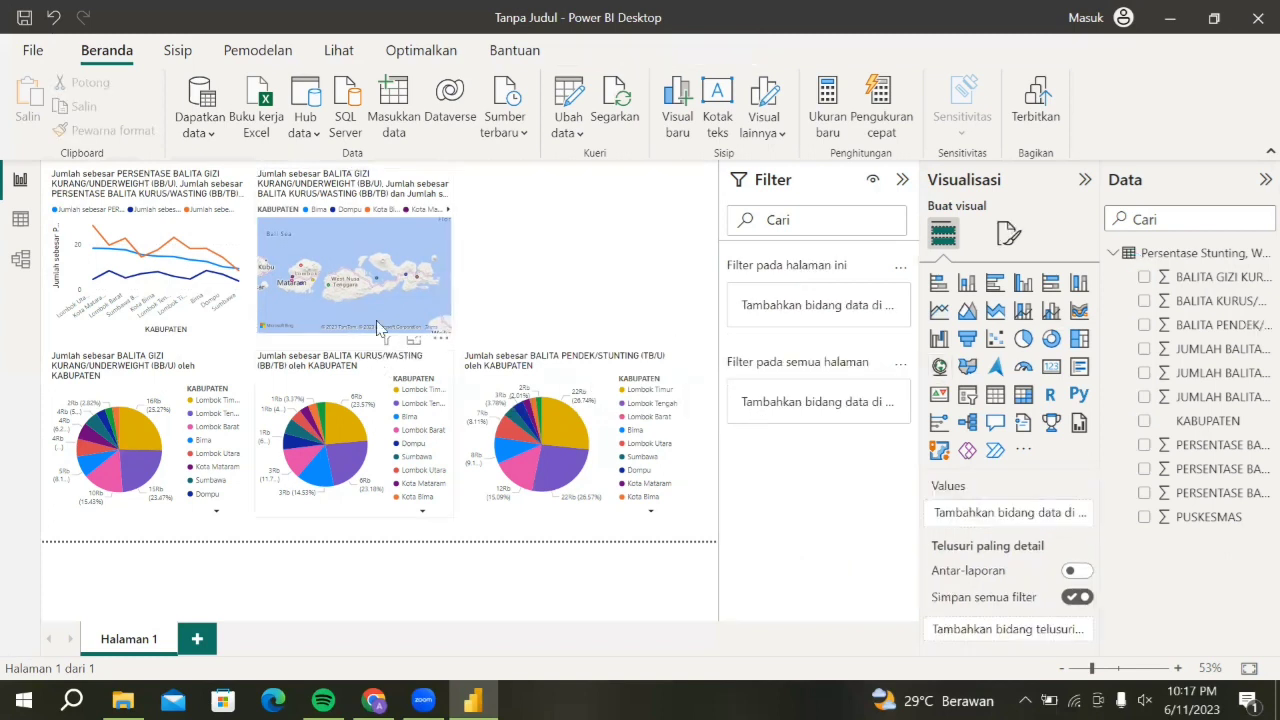
Step: Turn off the titles of the map and the line chart
click(376, 198)
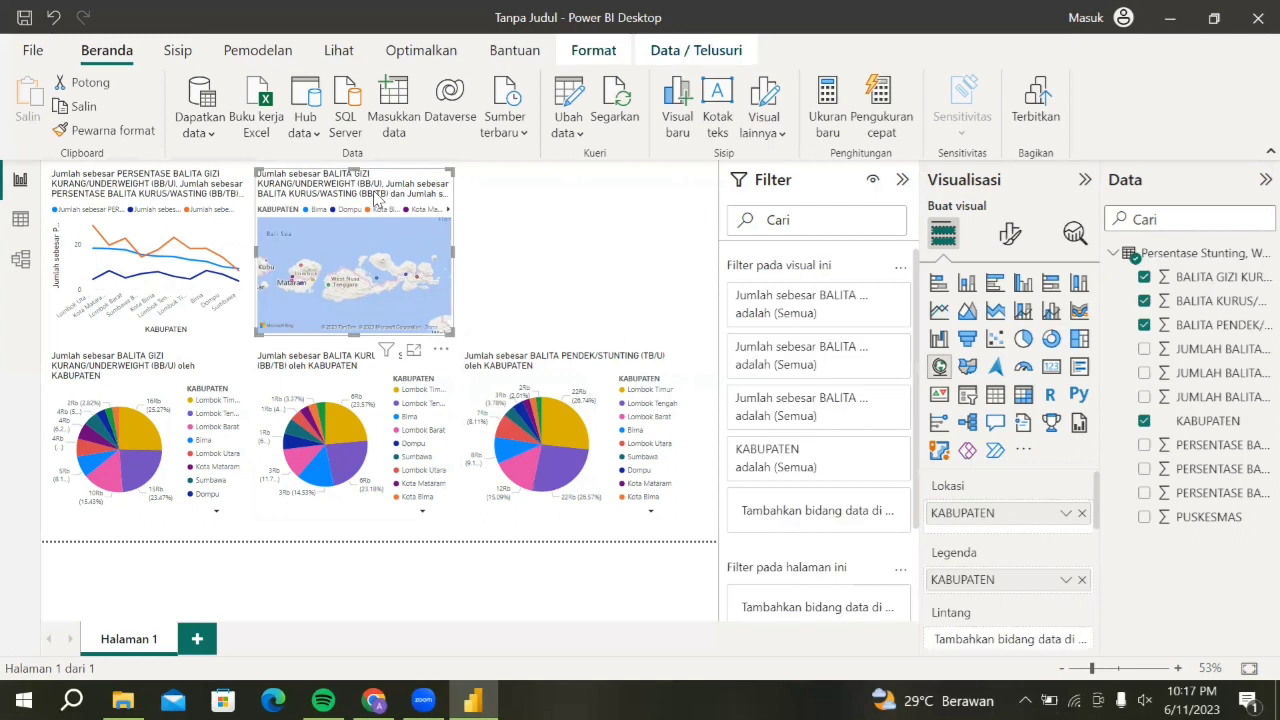
click(1010, 233)
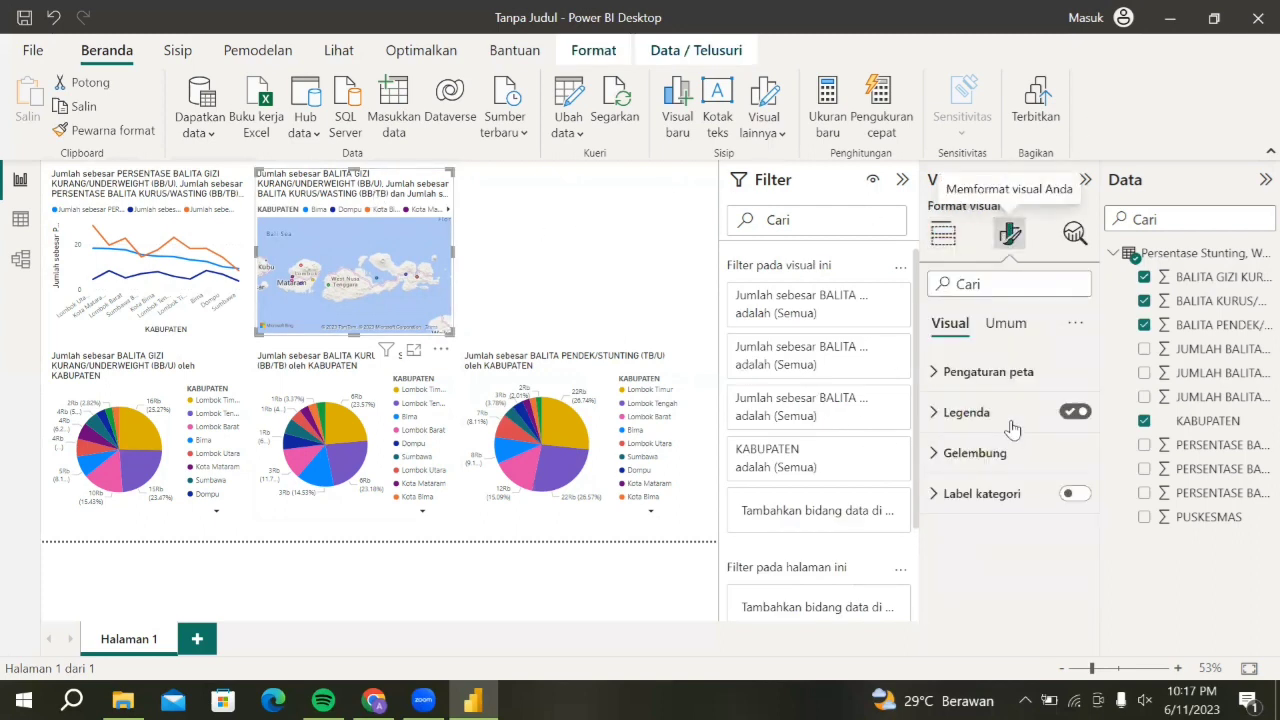
click(1003, 326)
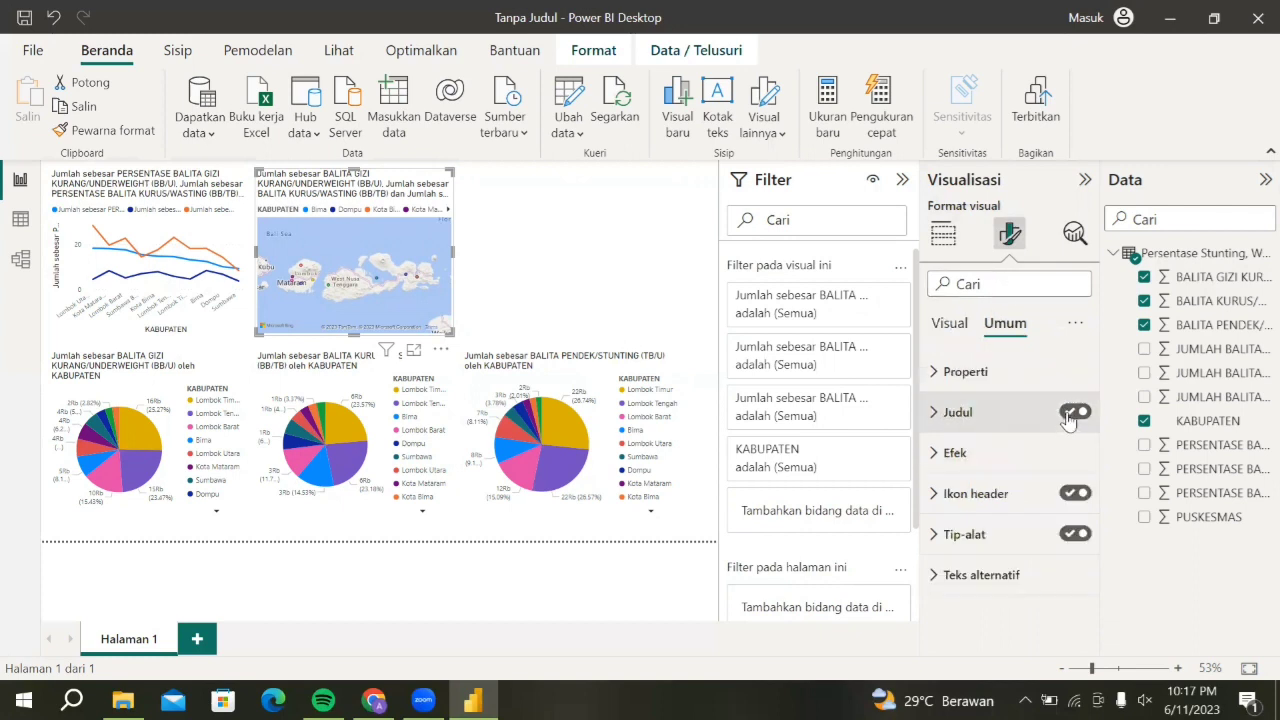
click(1072, 412)
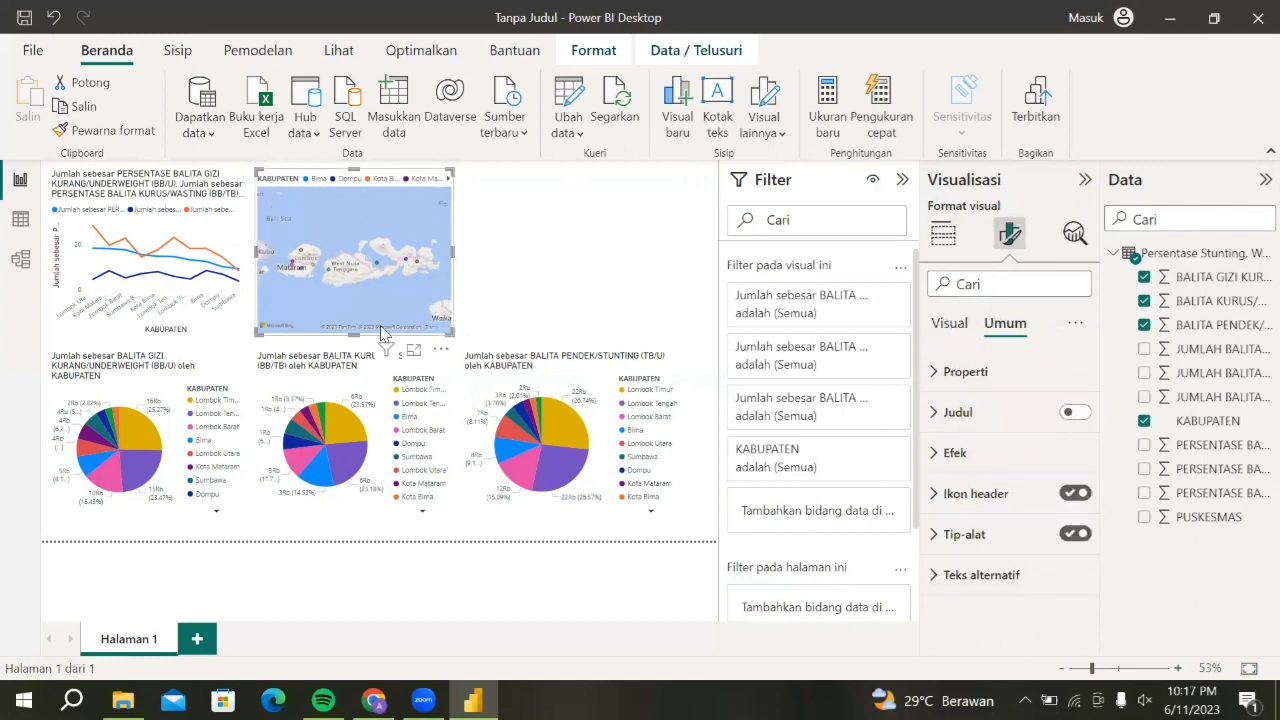
click(147, 205)
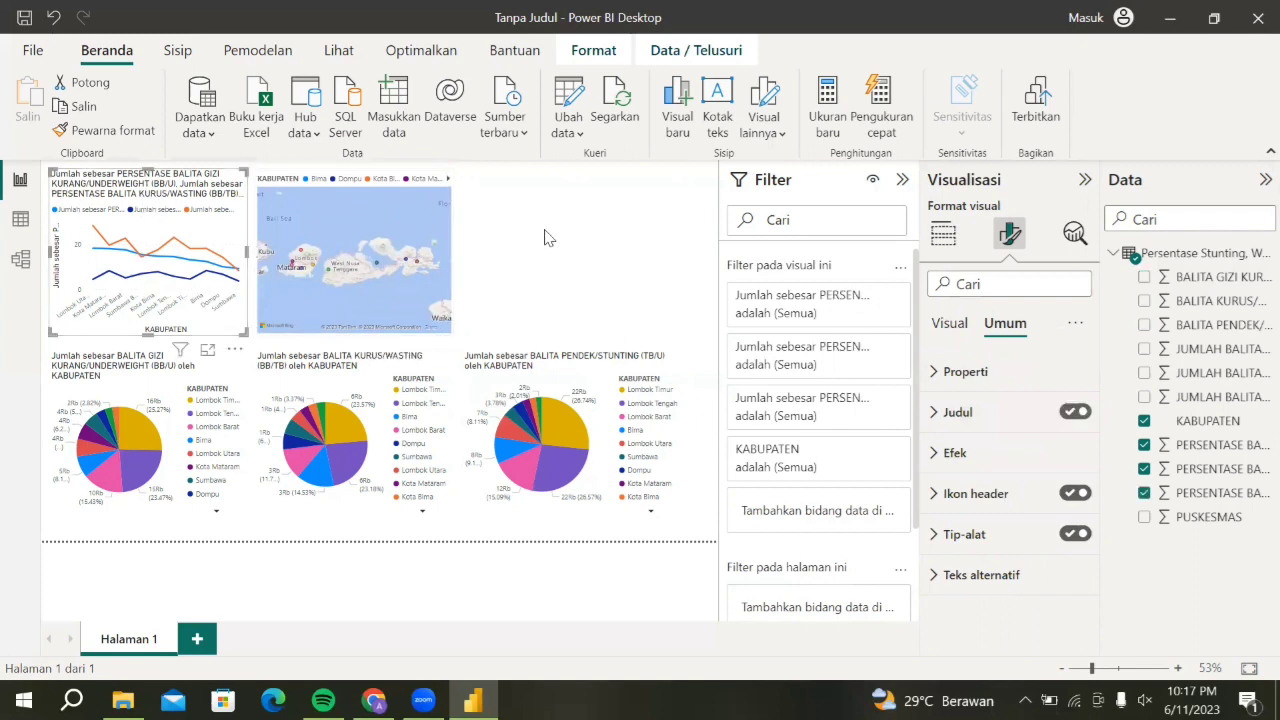
click(1076, 414)
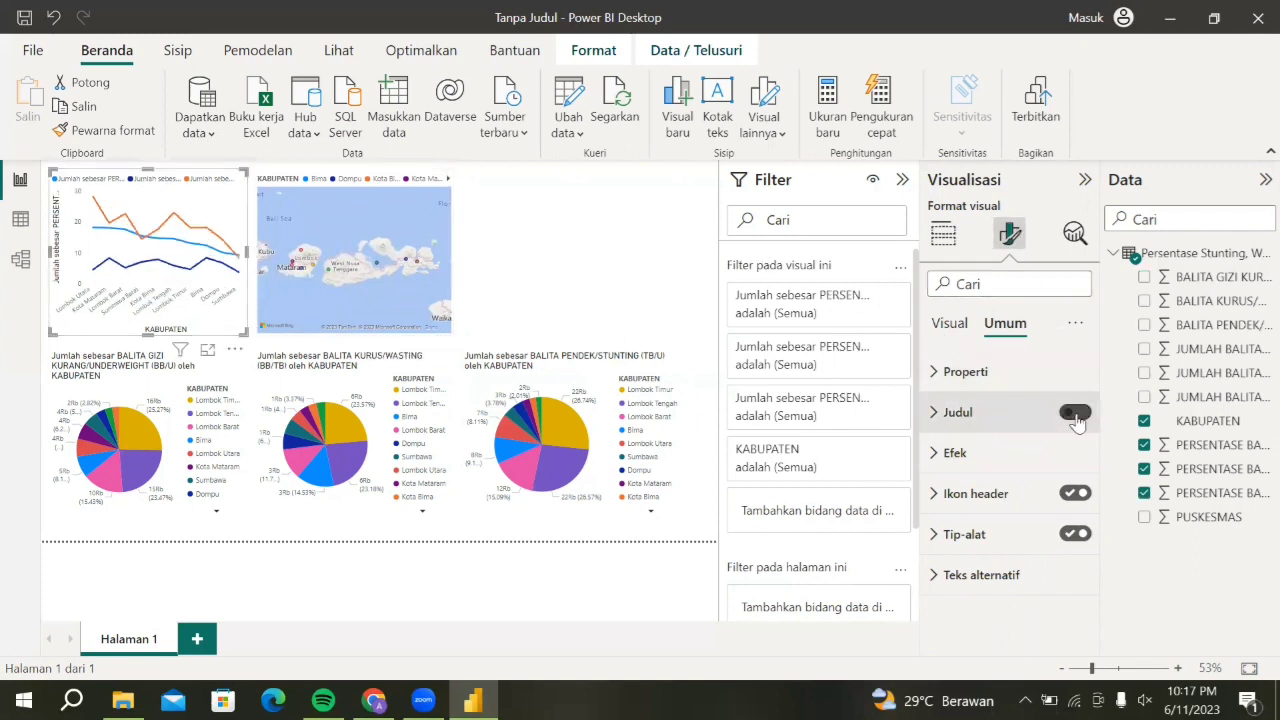
click(517, 297)
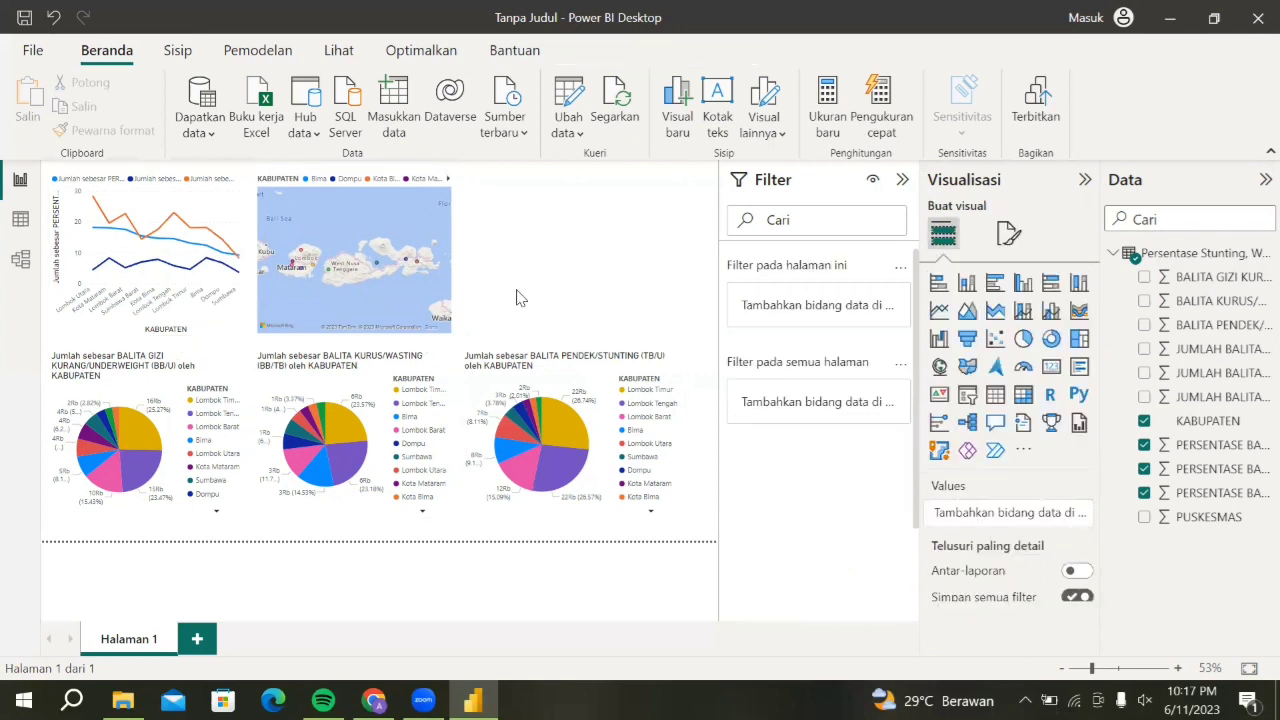
Step: Add a second report page with a table visual enlarged to the full page width
click(196, 637)
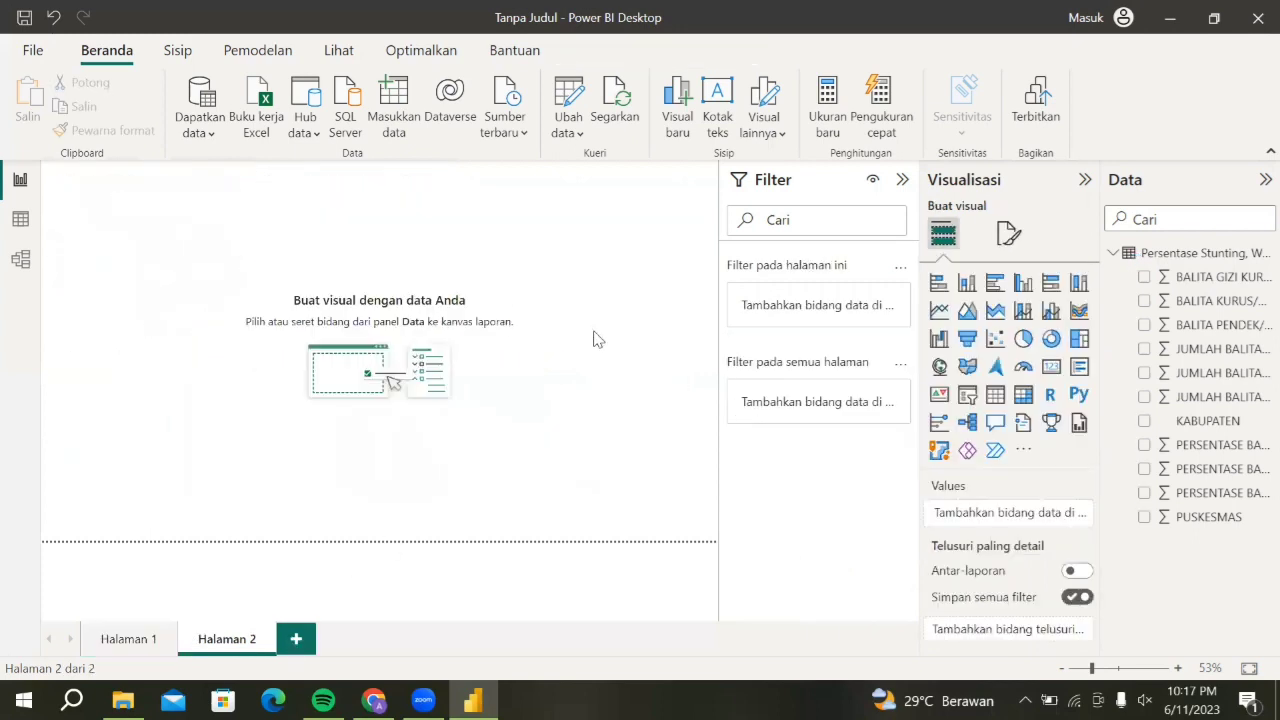
click(1001, 397)
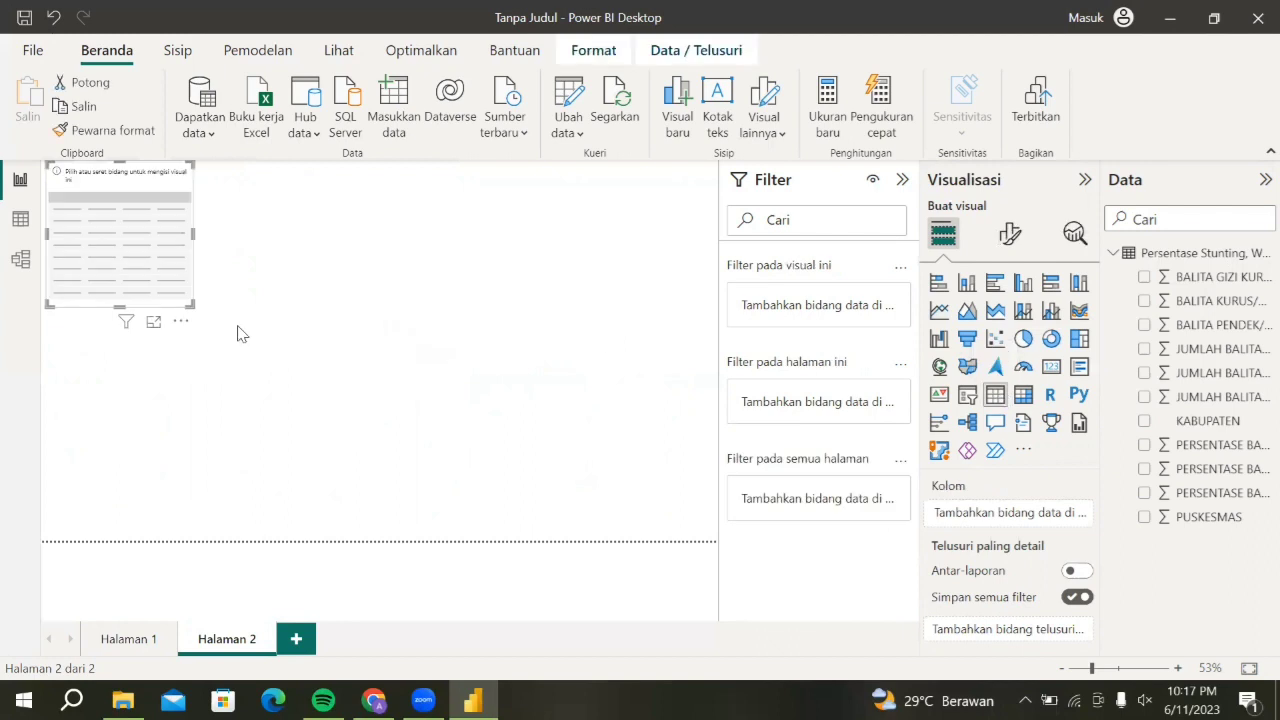
drag(395, 353, 714, 409)
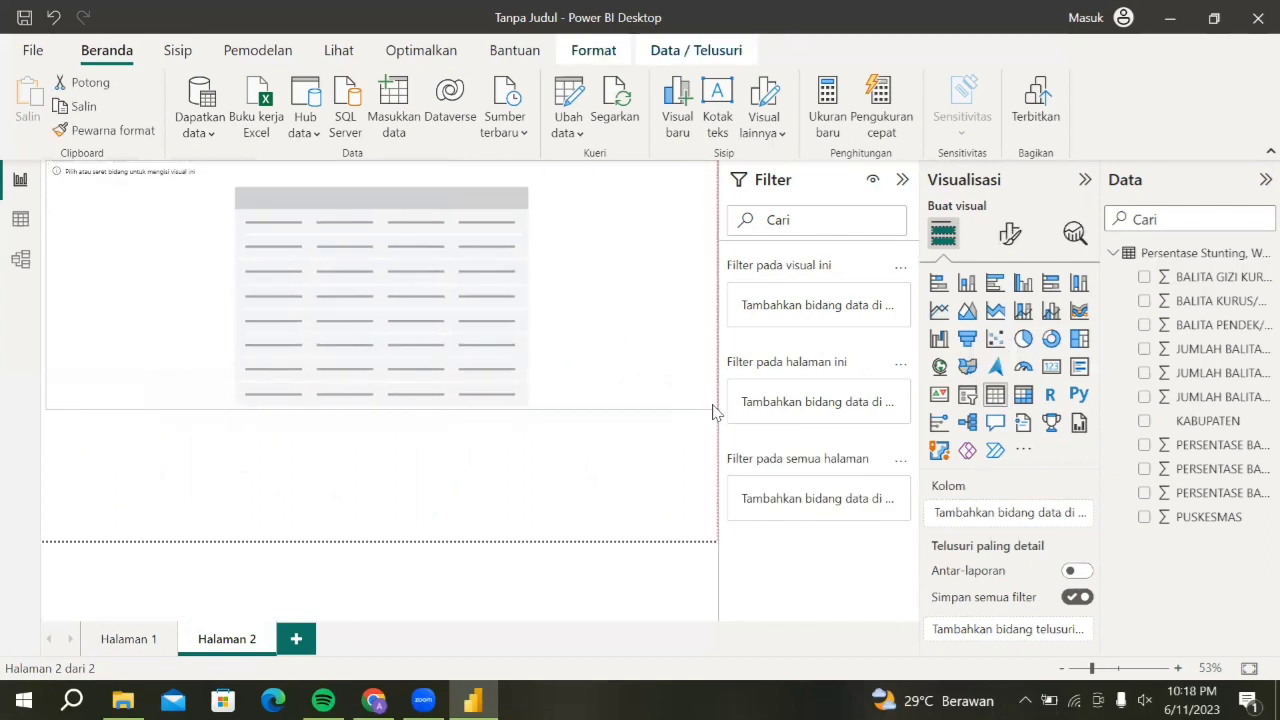
Step: Add KABUPATEN, PUSKESMAS, BALITA GIZI KURANG/UNDERWEIGHT (BB/U), BALITA KURUS/WASTING (BB/TB) and BALITA PENDEK/STUNTING (TB/U) as columns of the table
click(1148, 425)
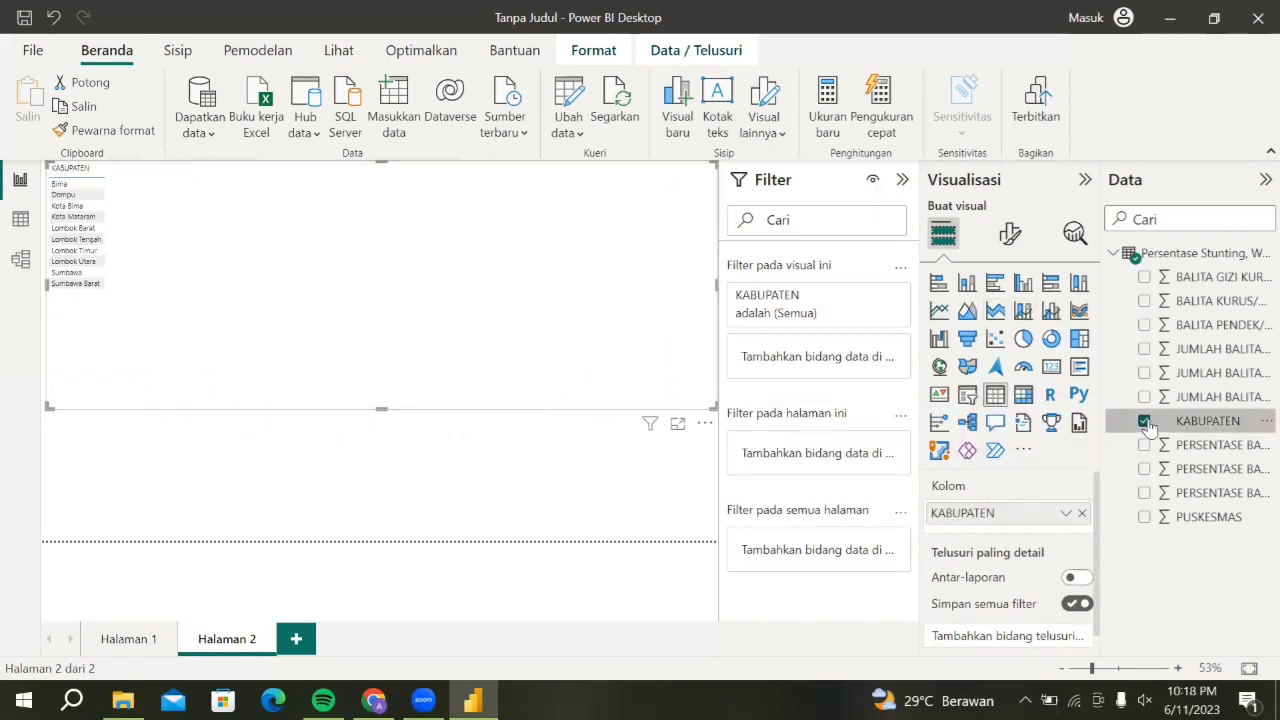
click(1148, 425)
click(1148, 425)
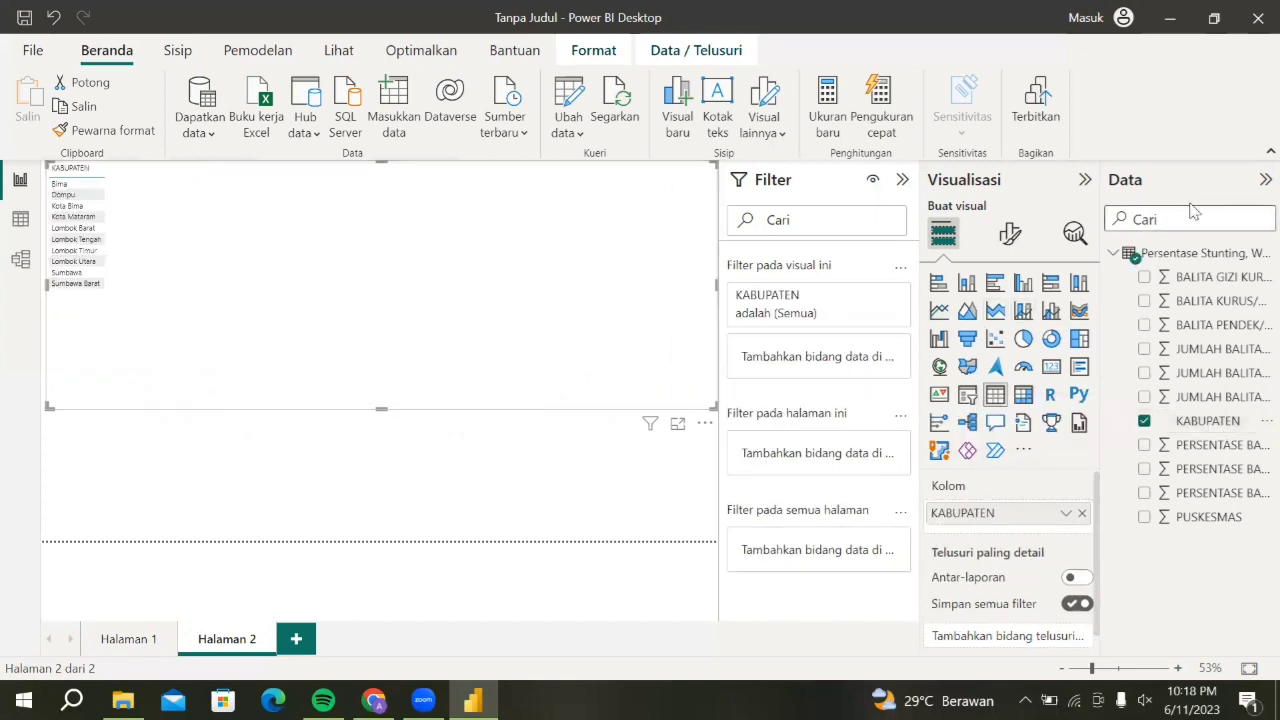
click(1145, 516)
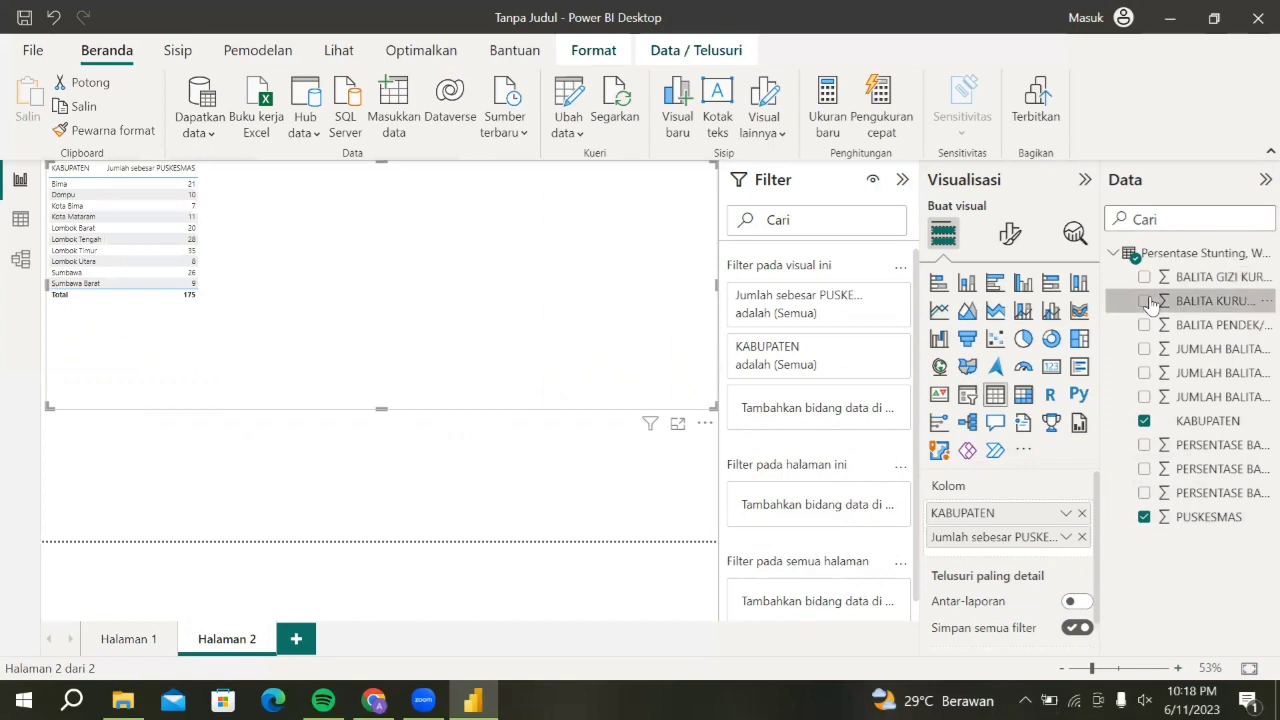
click(1144, 277)
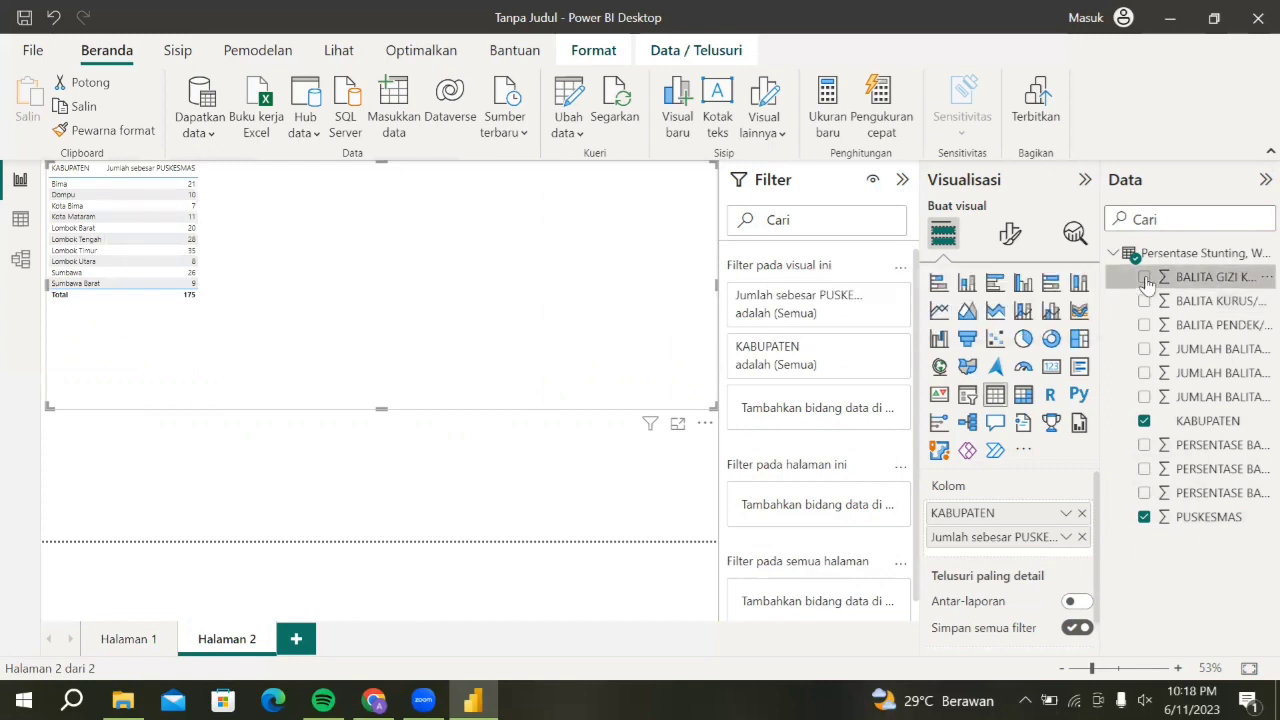
click(1144, 300)
click(1146, 324)
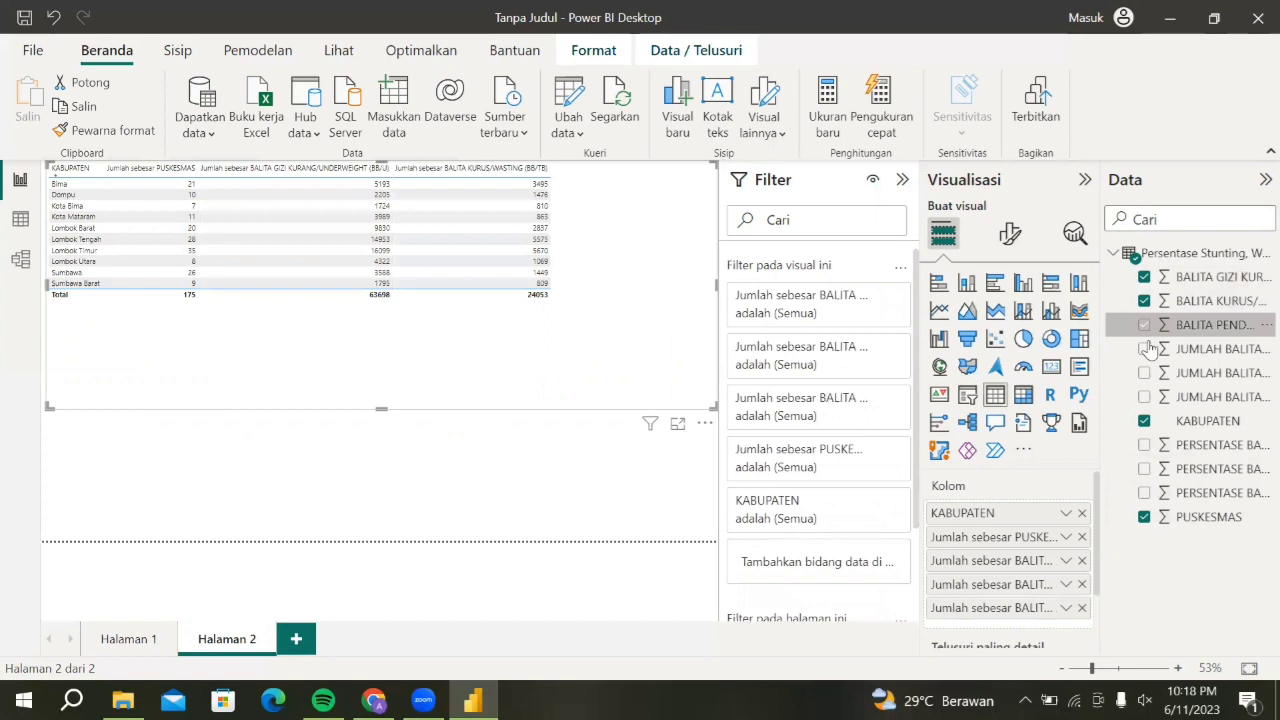
Step: Add the three JUMLAH BALITA fields and the three PERSENTASE BALITA fields to the table and look across its columns
click(1146, 348)
click(1146, 372)
click(1146, 396)
click(1146, 445)
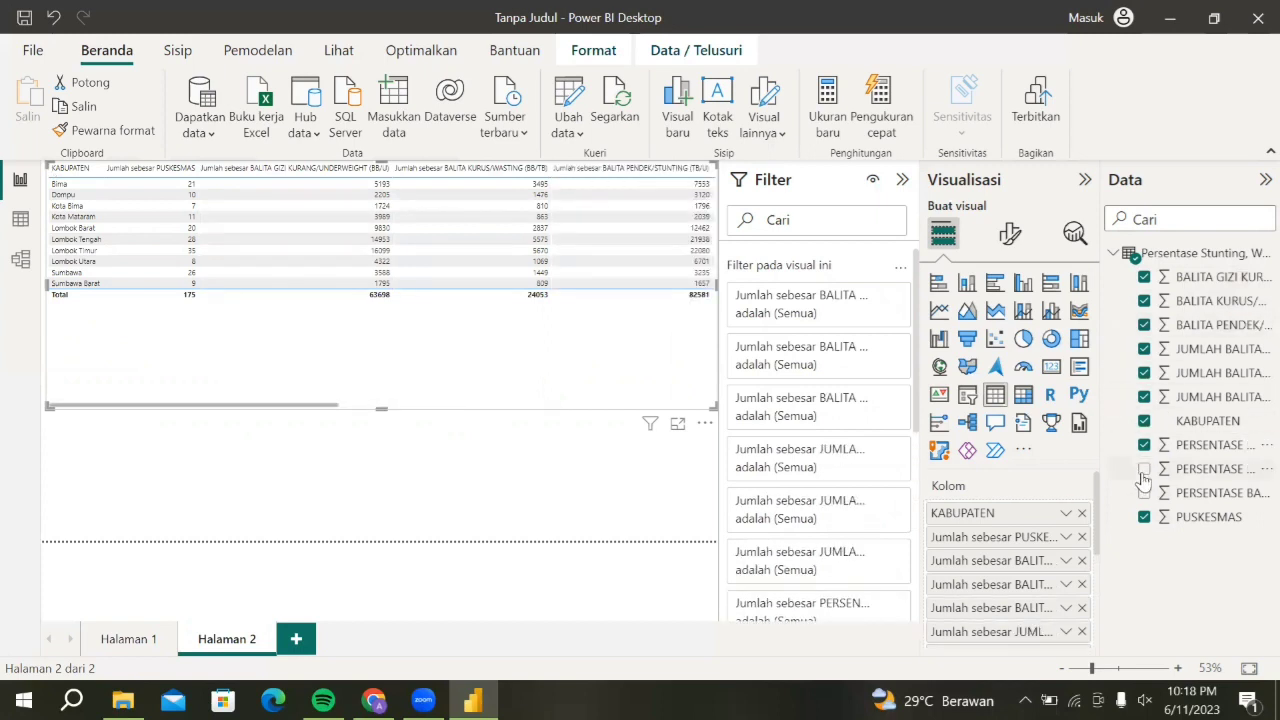
click(1144, 469)
click(1144, 493)
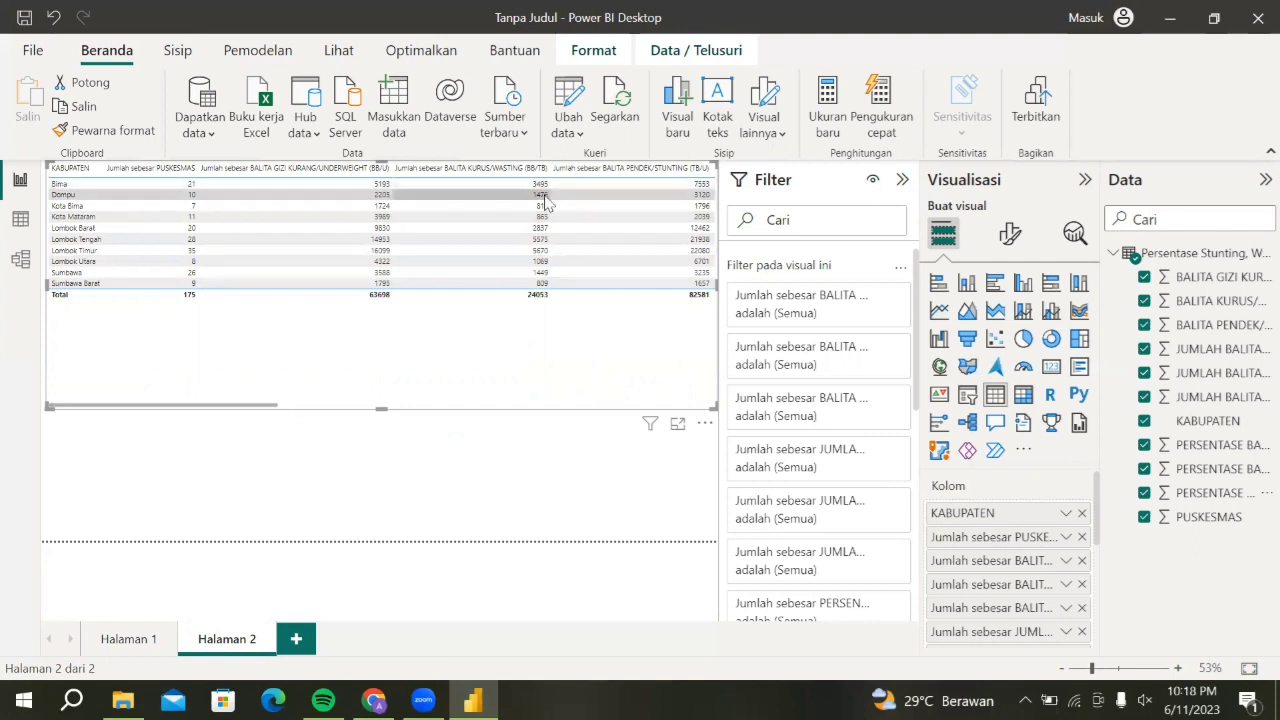
scroll(545, 197, right, 2)
scroll(545, 197, right, 5)
scroll(545, 197, right, 4)
scroll(545, 197, left, 8)
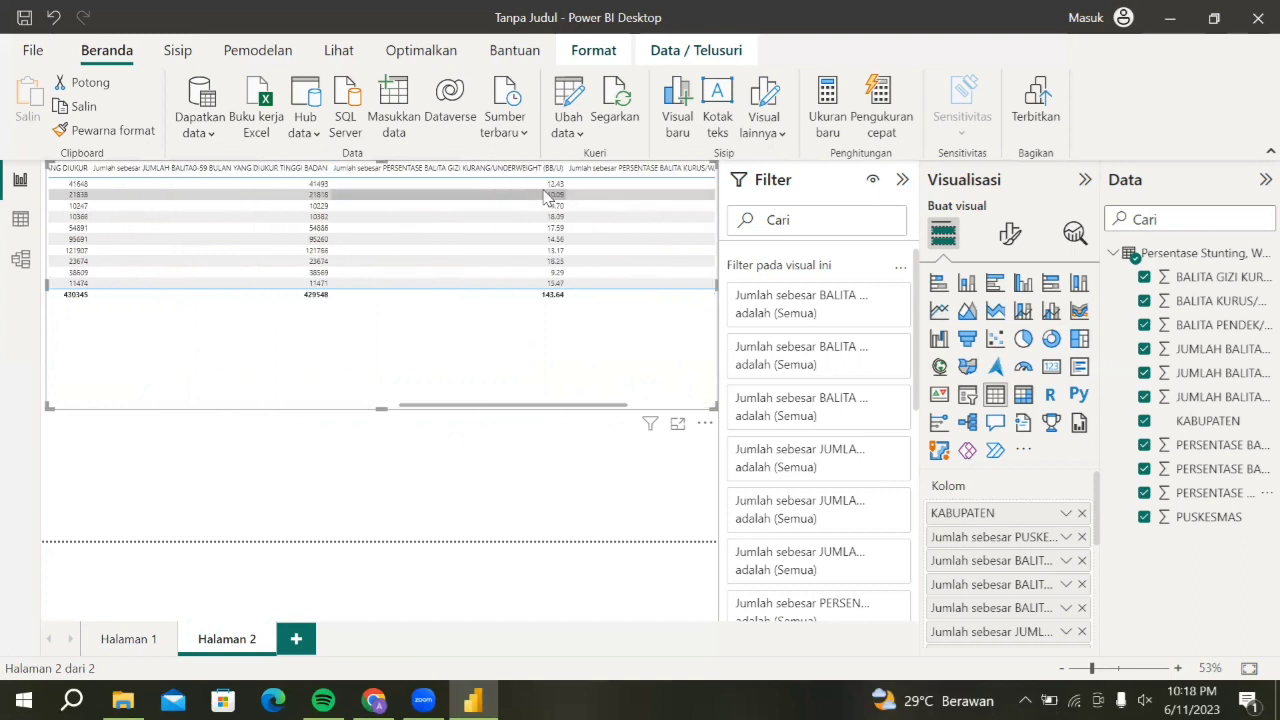
scroll(588, 204, left, 2)
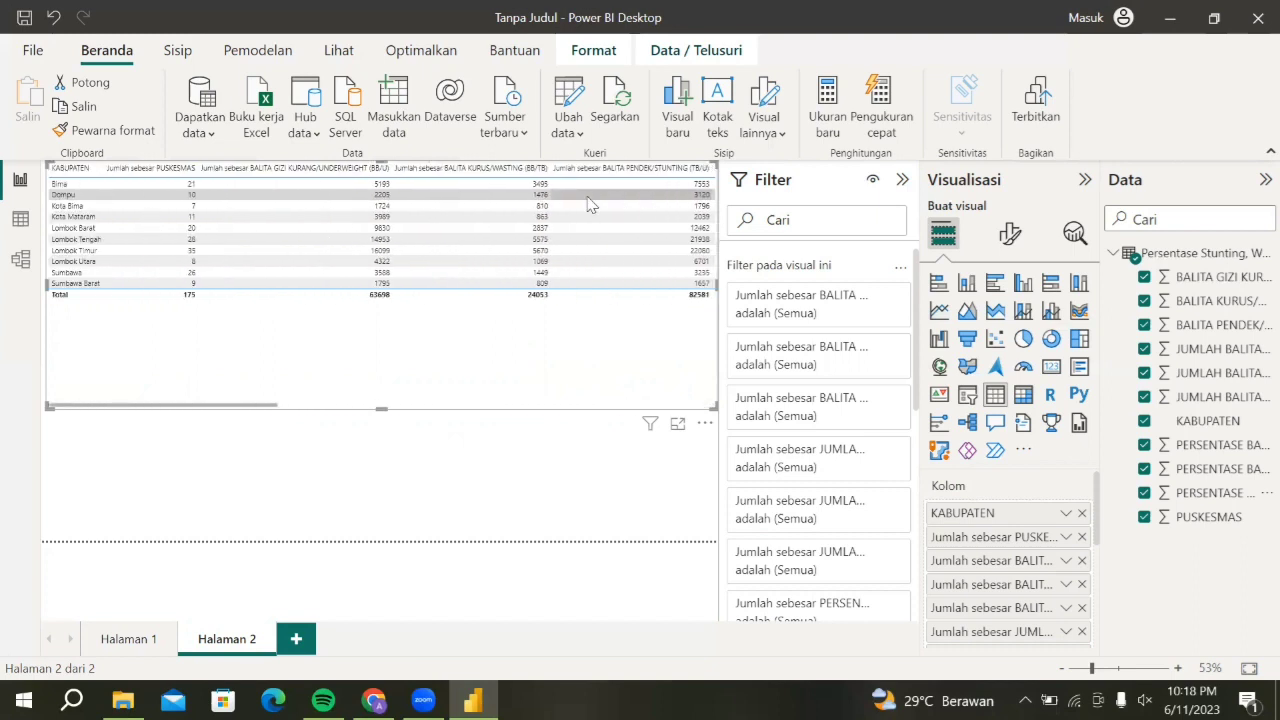
Step: Add a clustered column chart below the table, narrowed to about a third of the page width and moved up over the table's empty area
click(421, 600)
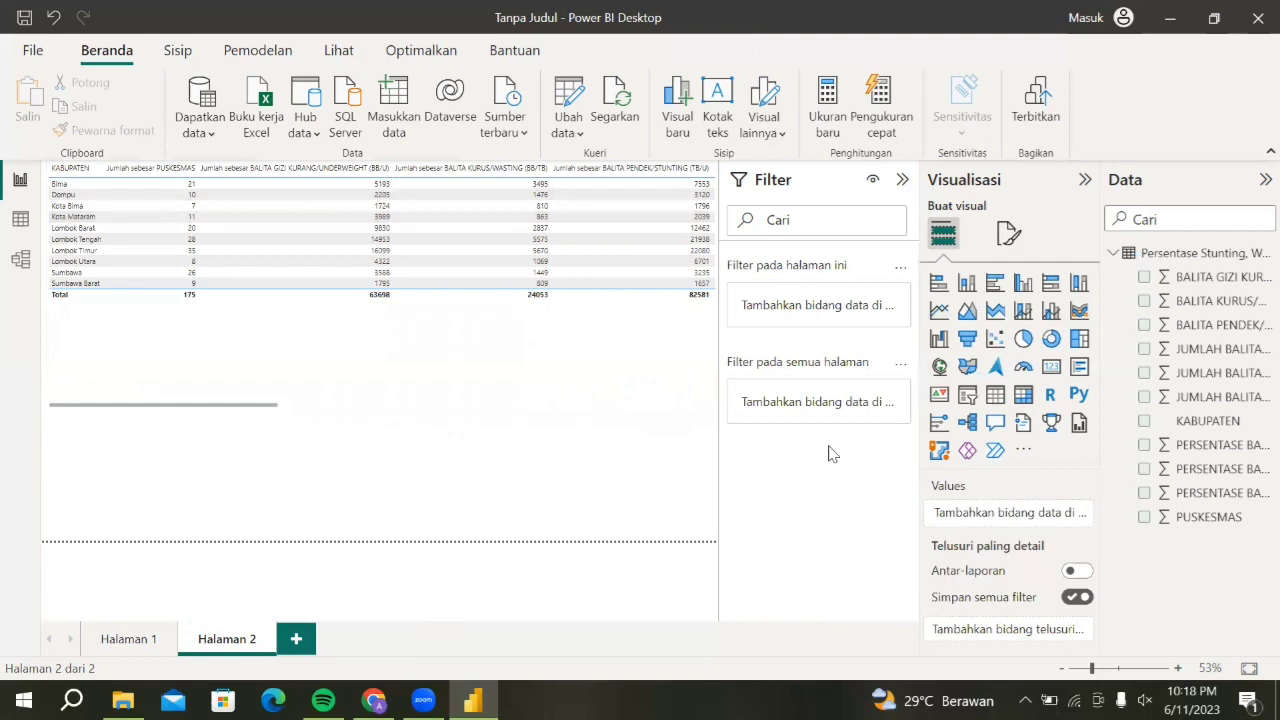
click(1021, 285)
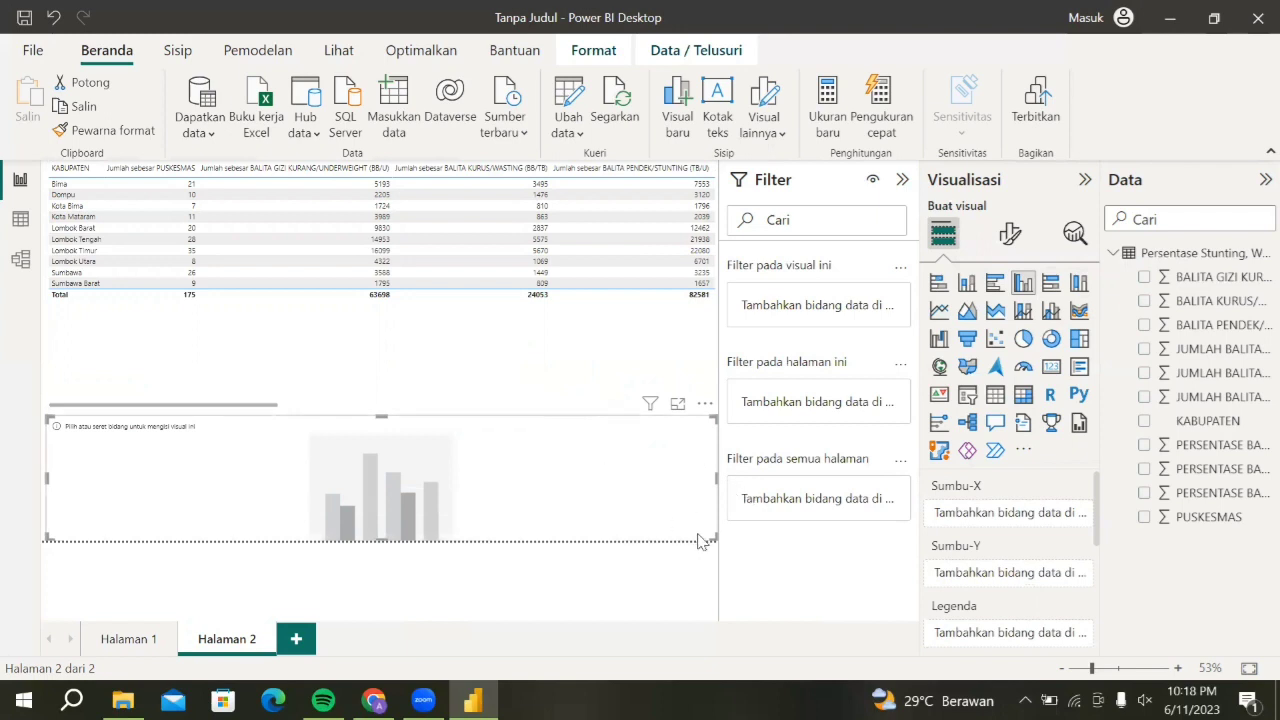
drag(714, 540, 253, 550)
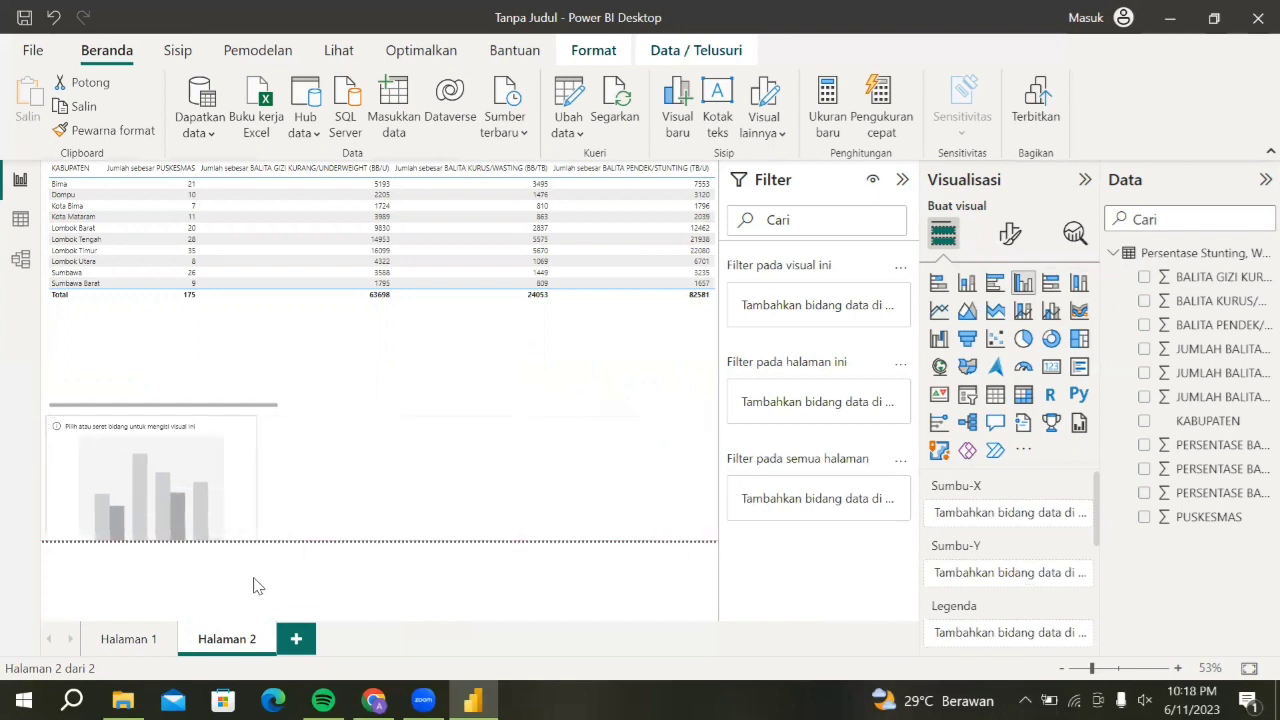
drag(220, 491, 215, 442)
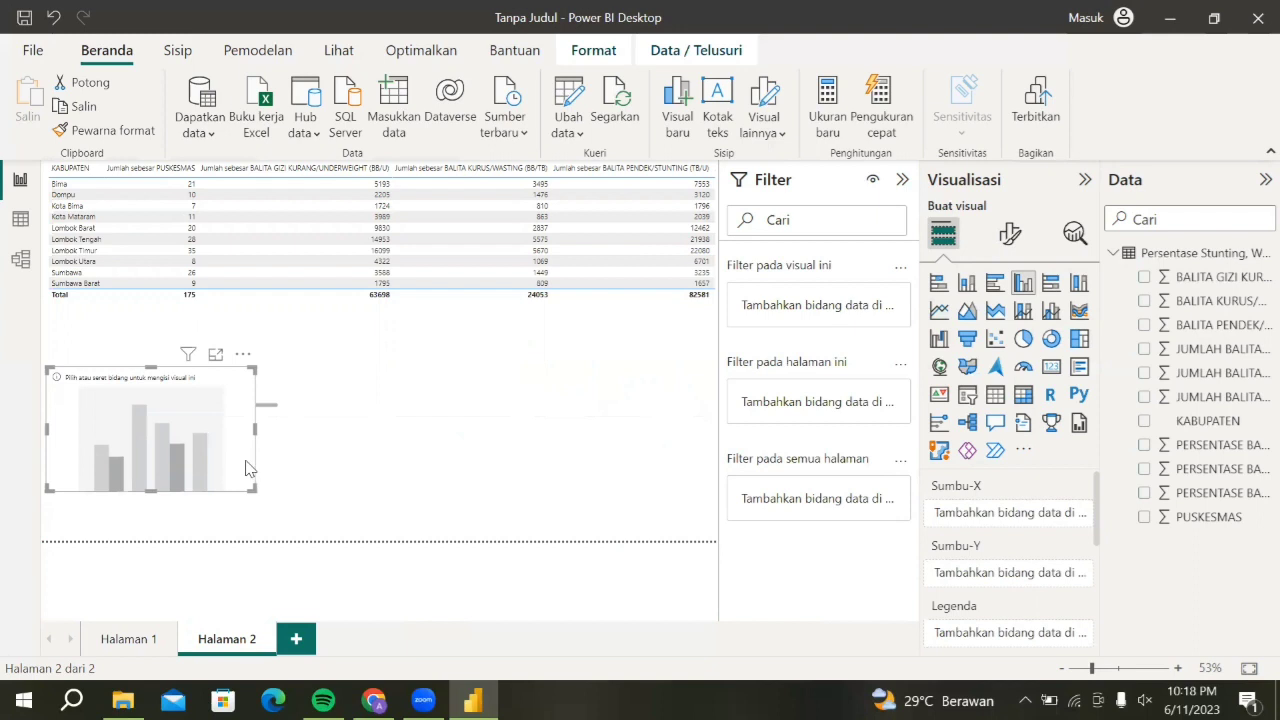
Step: Plot PUSKESMAS on the Y-axis against KABUPATEN on the X-axis of the column chart and enlarge the chart slightly
drag(1184, 421, 1004, 517)
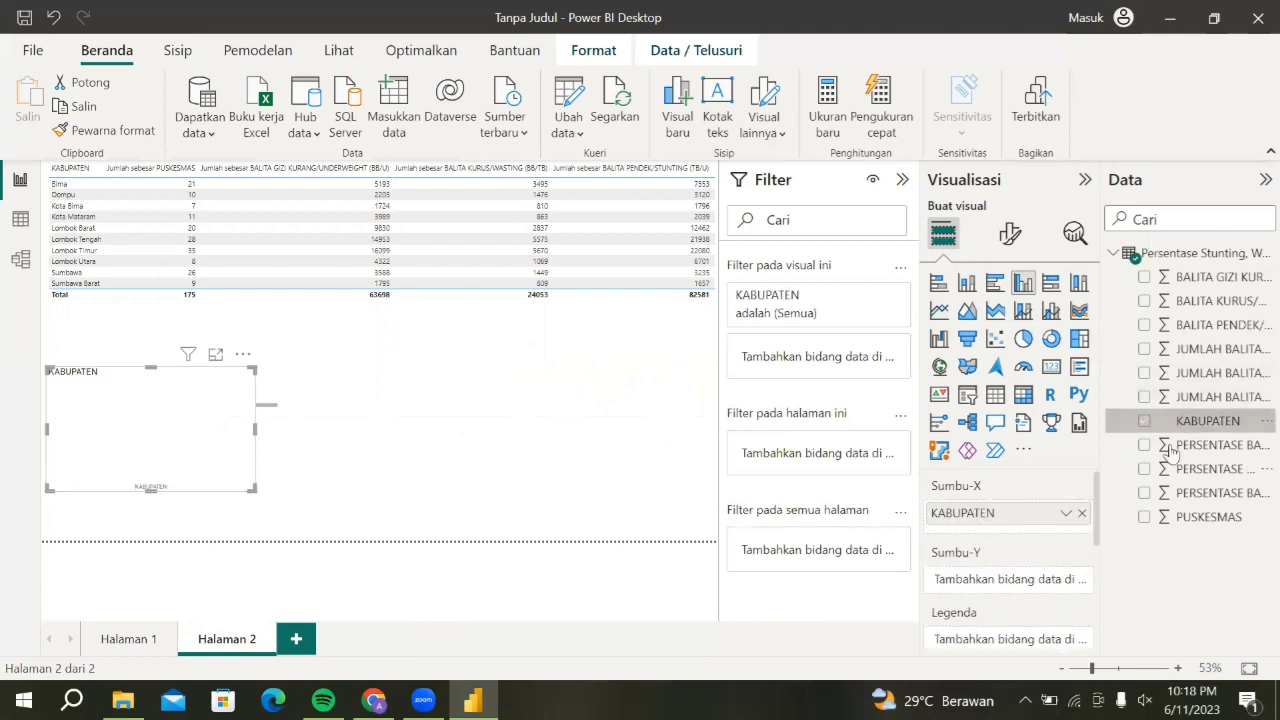
drag(1192, 518, 1027, 577)
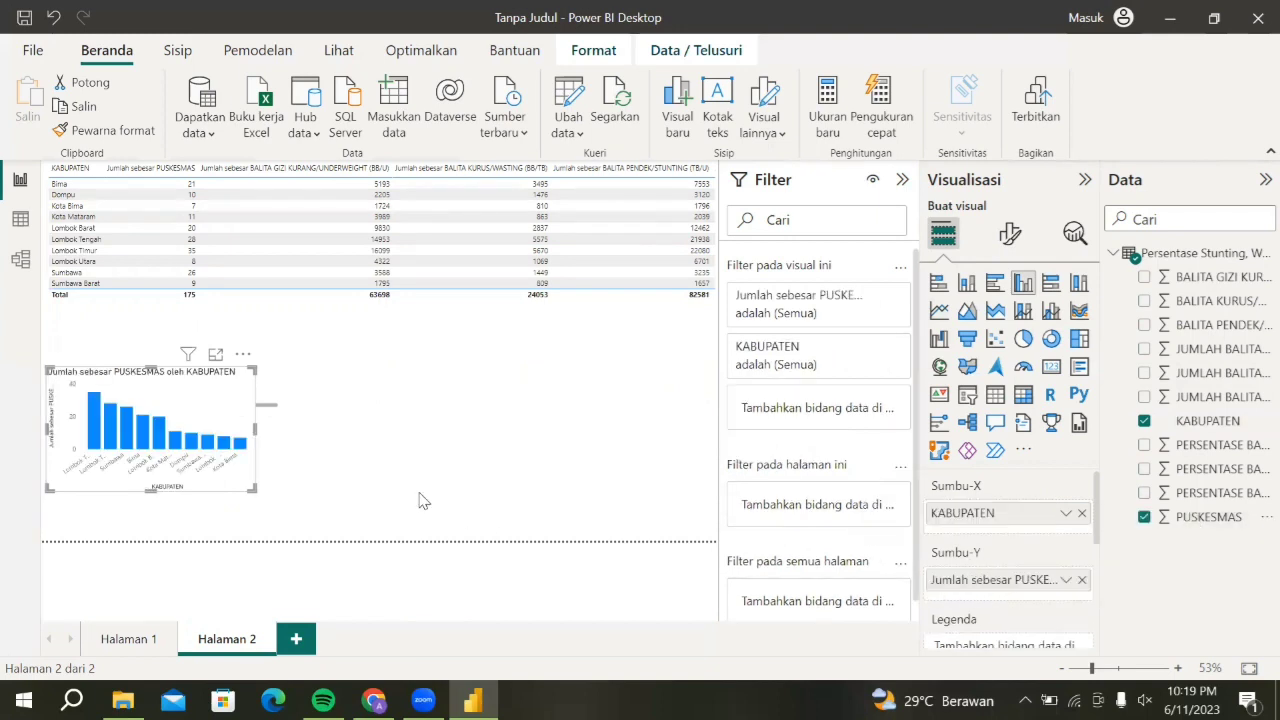
drag(256, 369, 267, 352)
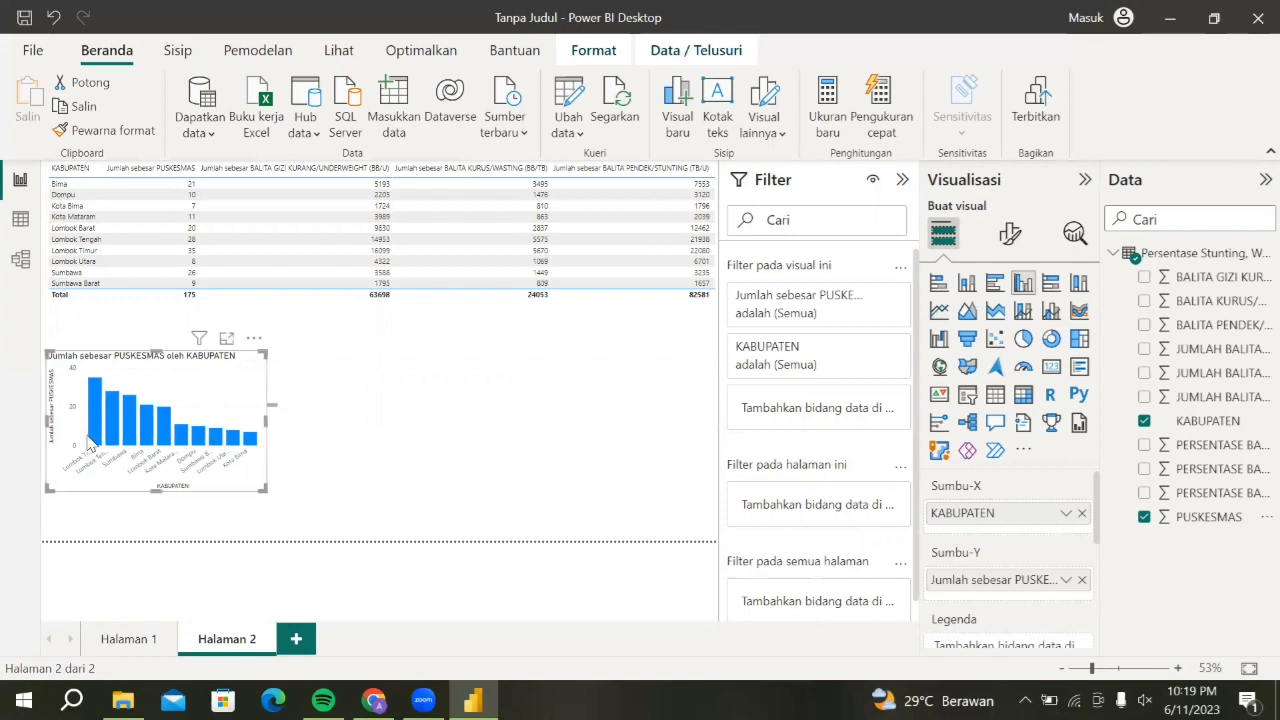
mouse_move(93, 444)
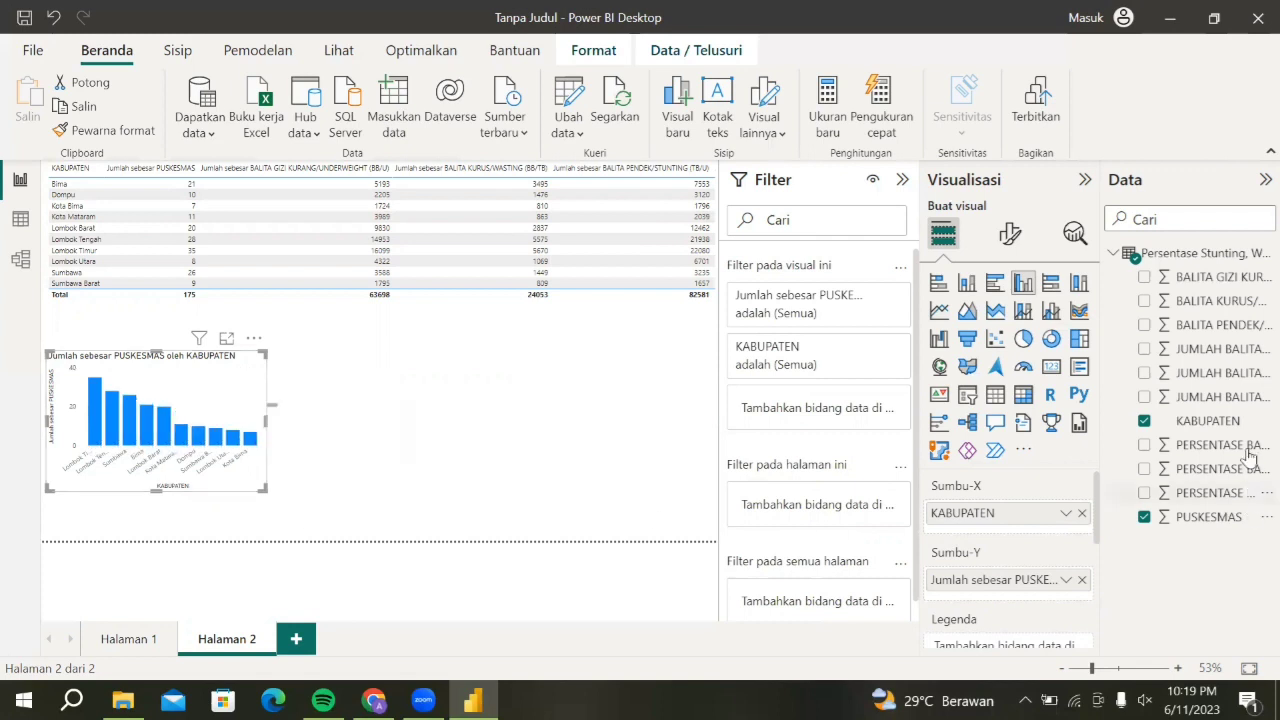
Step: Add a second clustered column chart beside the PUSKESMAS chart with KABUPATEN on the X-axis, and make it narrower and taller
click(447, 470)
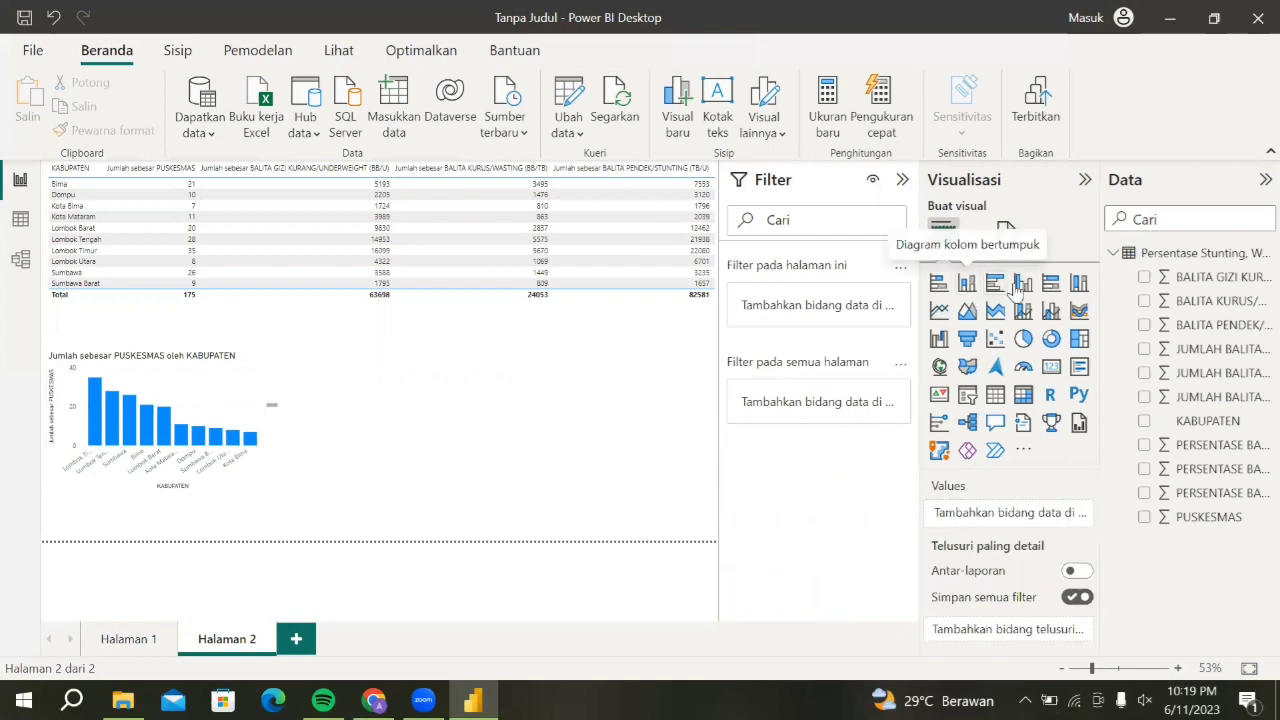
click(1020, 285)
drag(1180, 428, 950, 514)
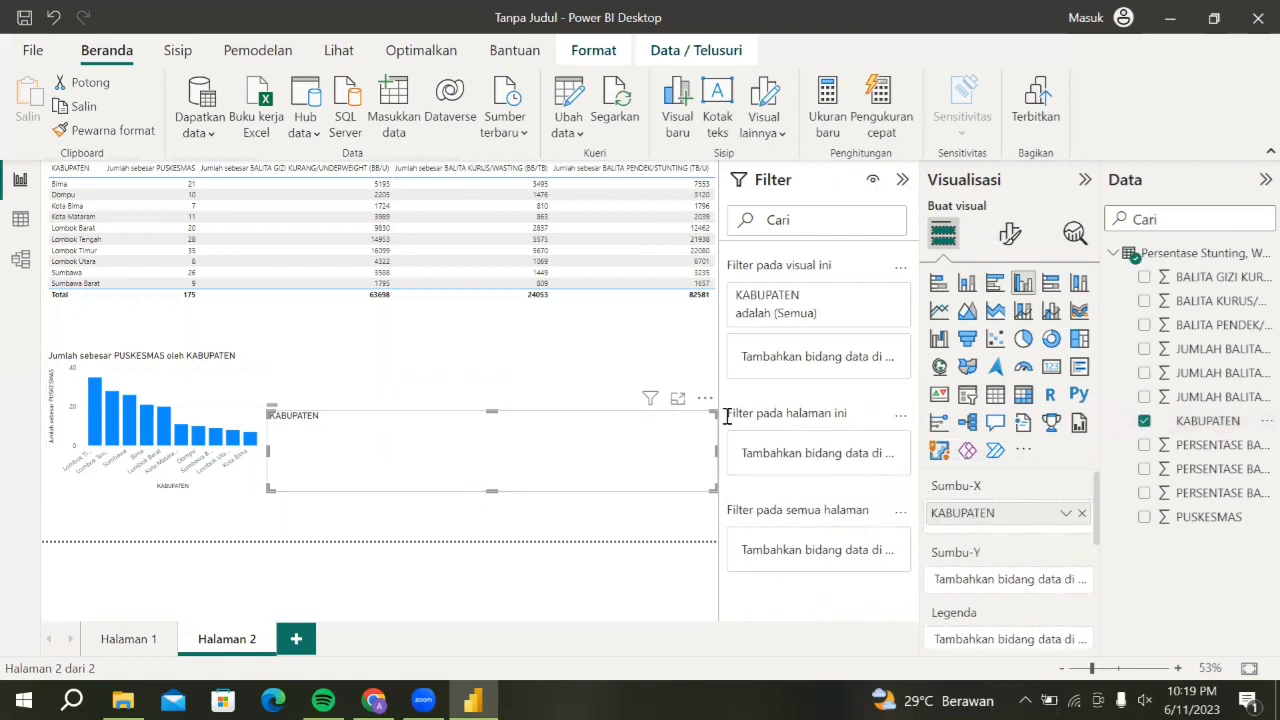
drag(713, 412, 581, 343)
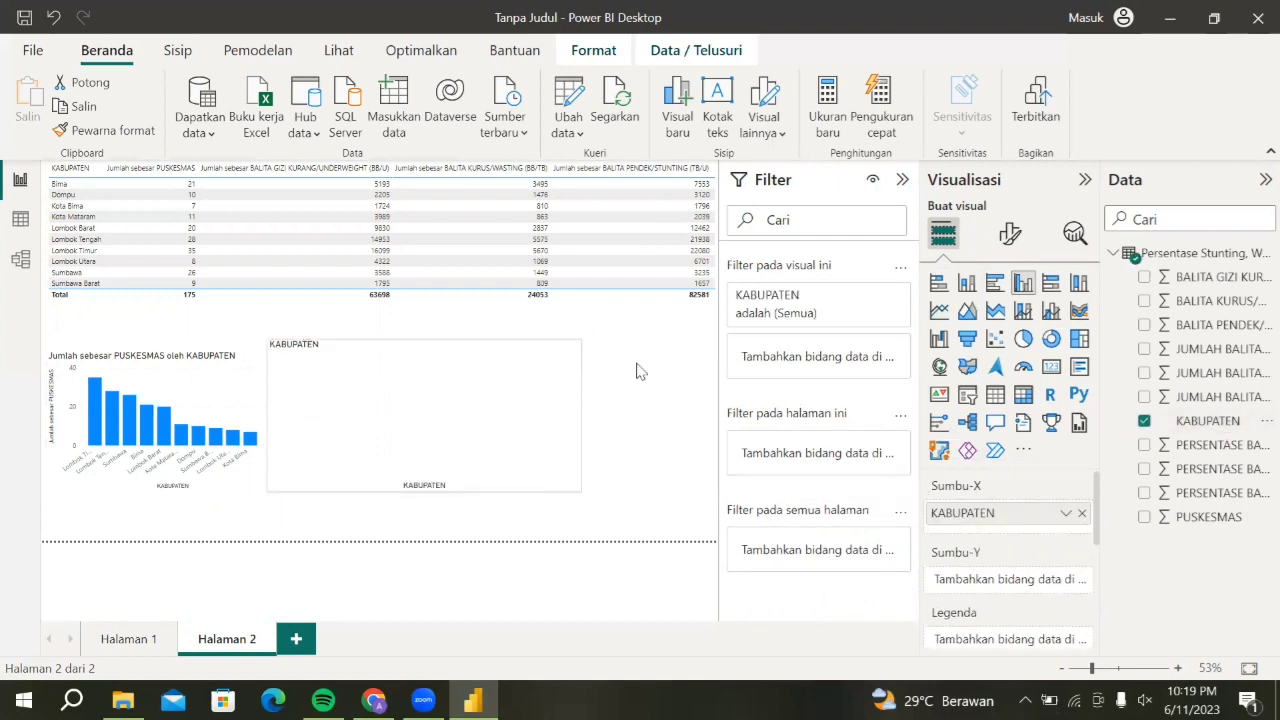
Step: Plot JUMLAH BALITA0-59 BULAN YANG DITIMBANG, YANG DIUKUR and YANG DIUKUR TINGGI BADAN on the second column chart's Y-axis
drag(1193, 349, 1022, 578)
drag(1175, 374, 998, 592)
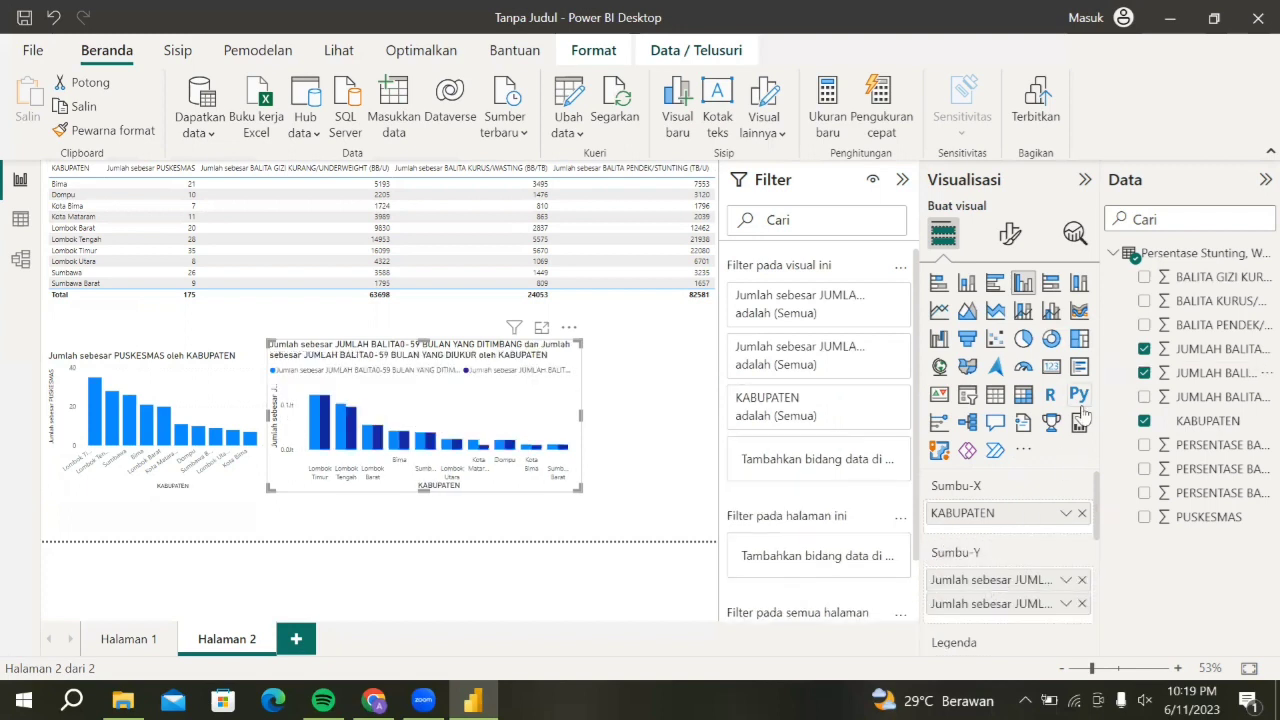
drag(1182, 397, 1005, 625)
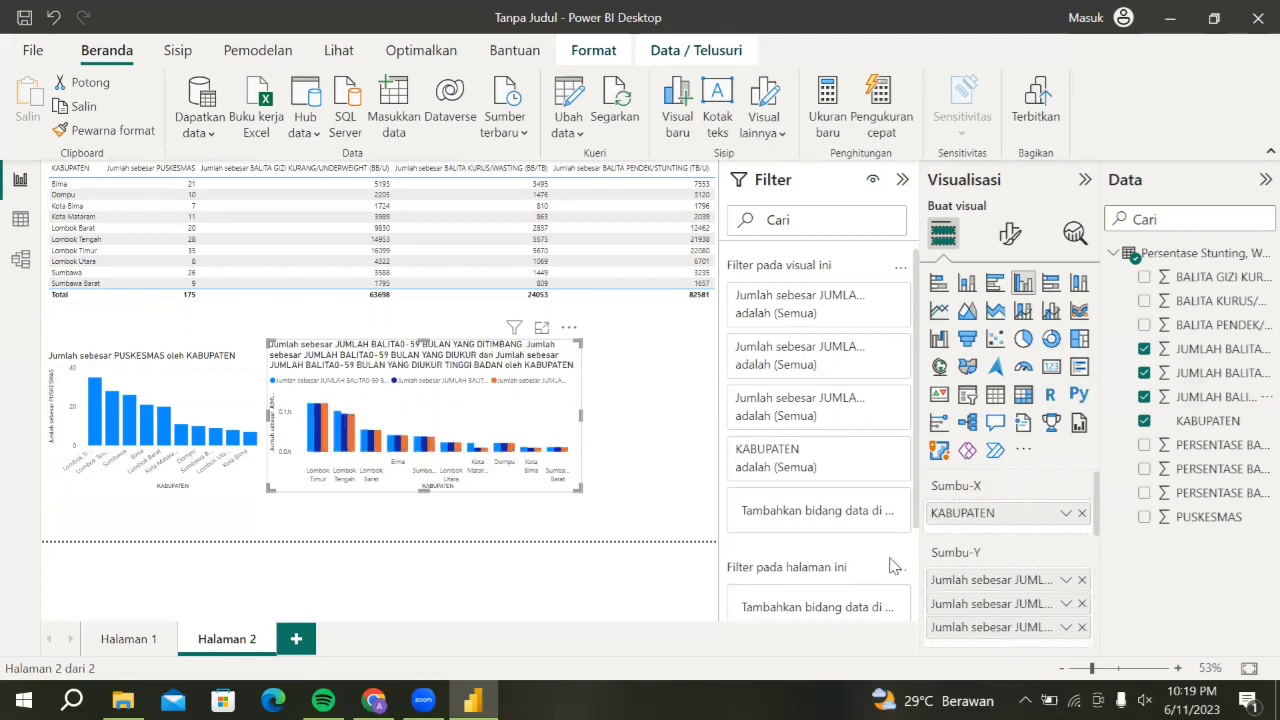
click(640, 420)
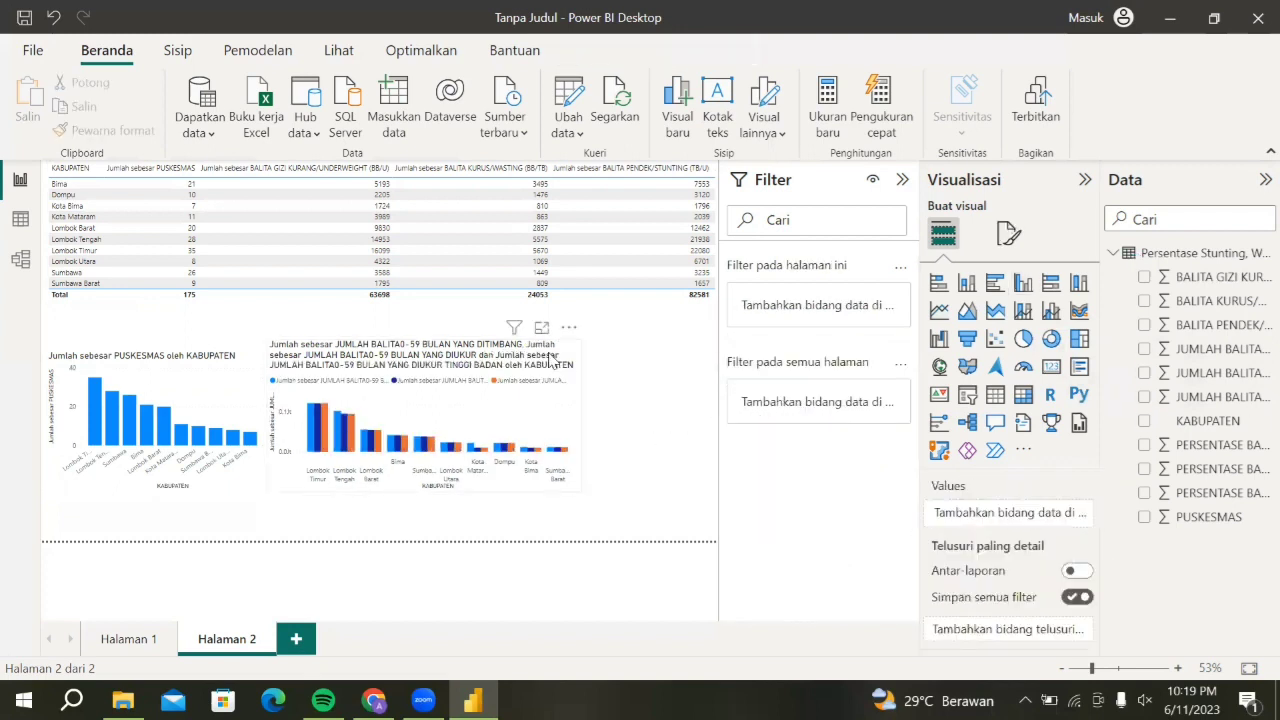